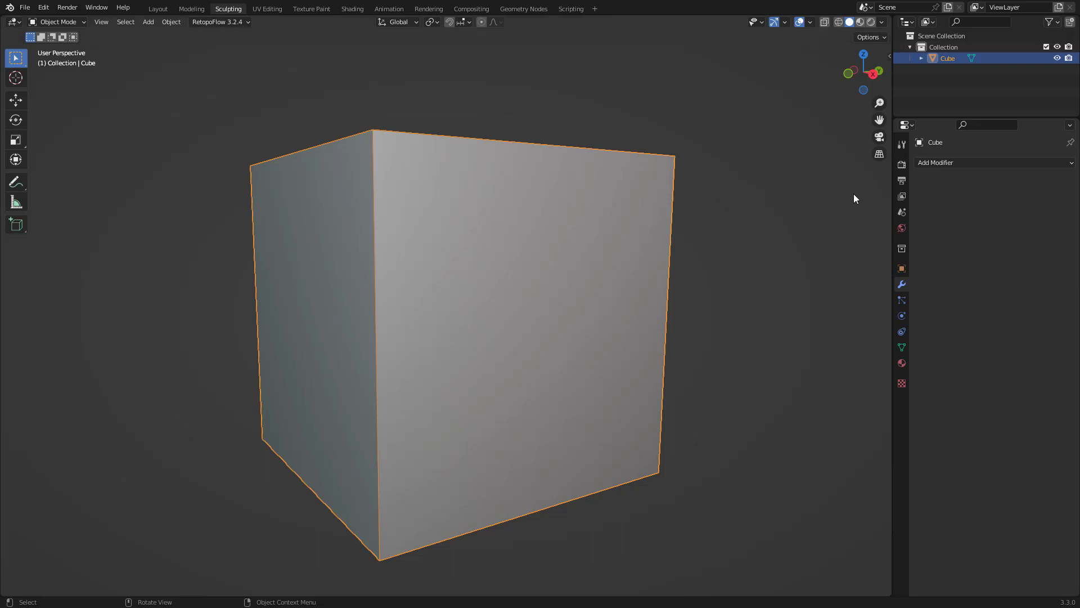
# Add a Multiresolution modifier to the cube.
pyautogui.click(756, 275)
pyautogui.moveTo(744, 298); pyautogui.dragTo(750, 341, button='middle')
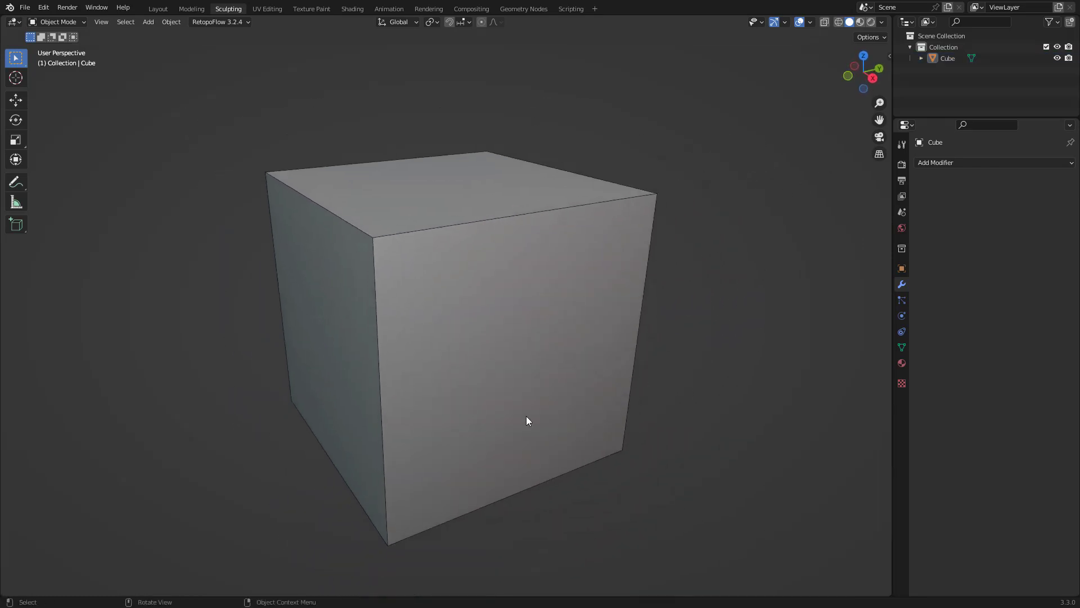
pyautogui.click(951, 162)
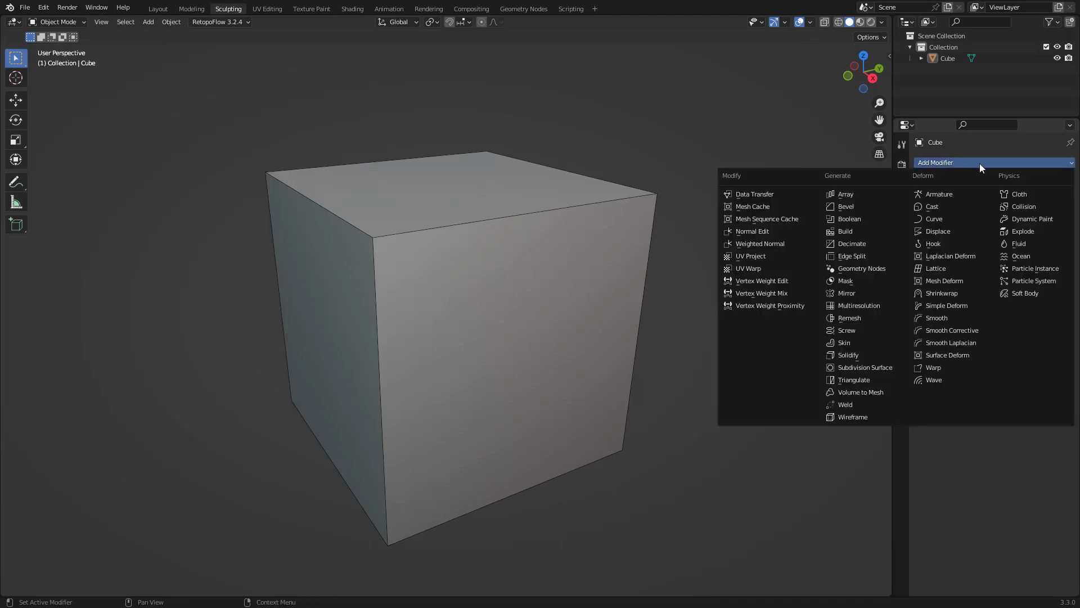
pyautogui.click(879, 308)
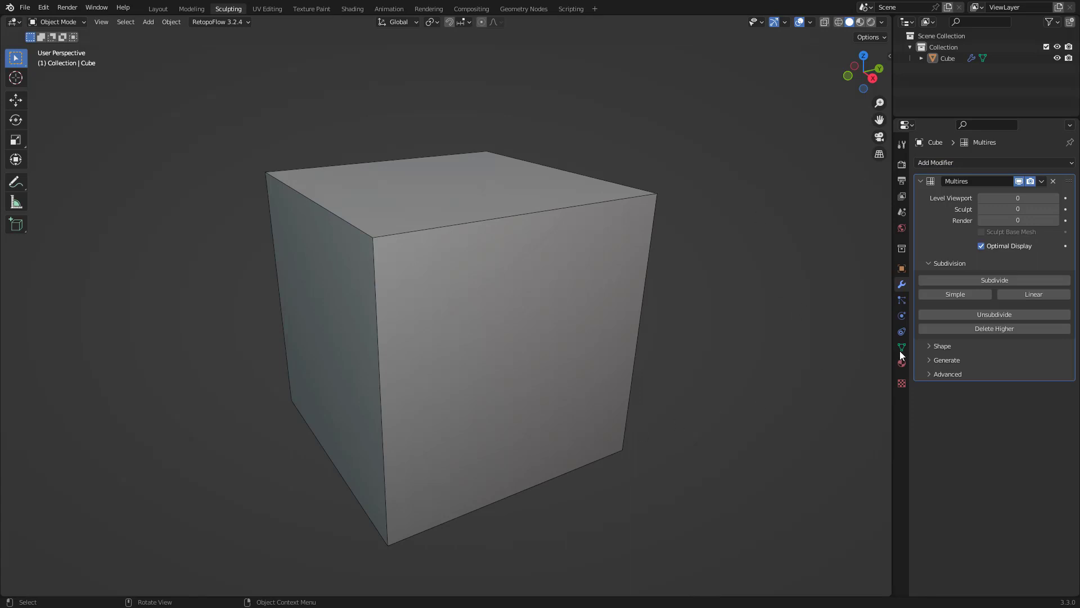
# Subdivide the cube's Multires modifier five times, up to level 5.
pyautogui.click(1003, 282)
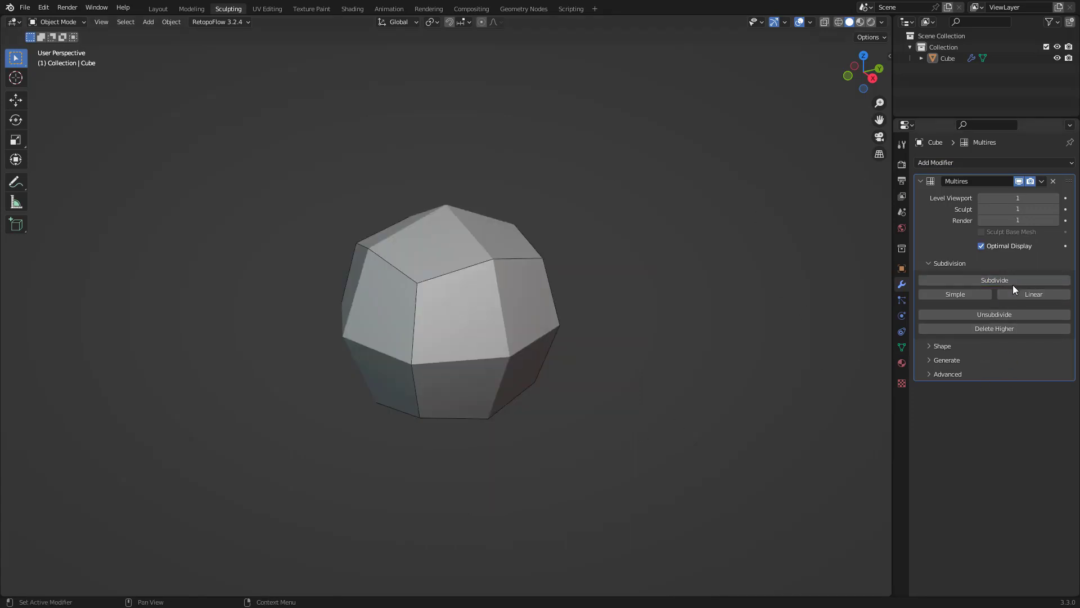
pyautogui.click(1016, 282)
pyautogui.click(1020, 279)
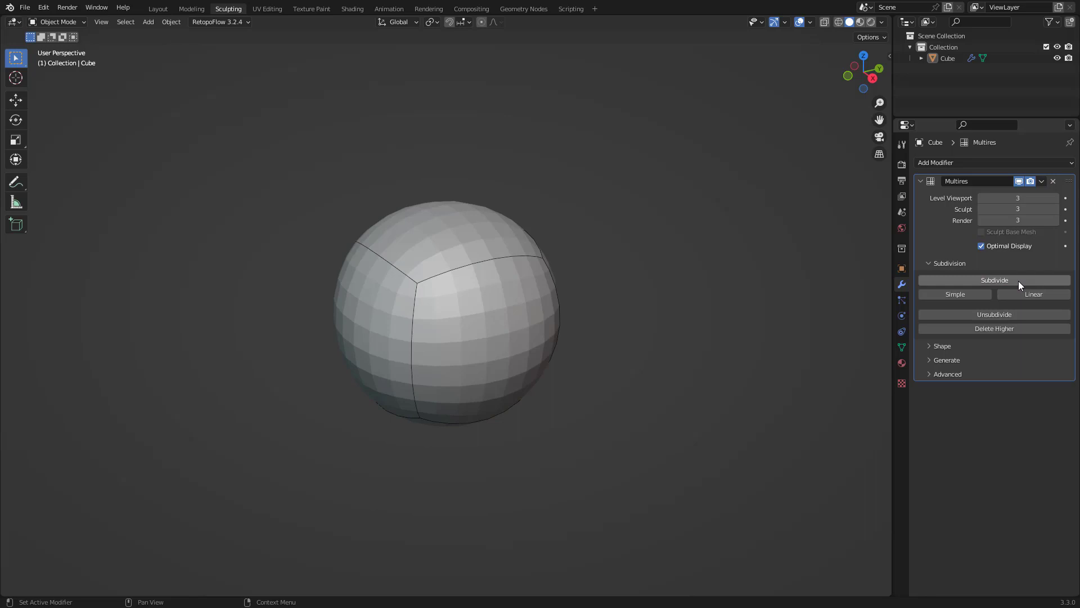
pyautogui.click(1018, 281)
pyautogui.click(1018, 283)
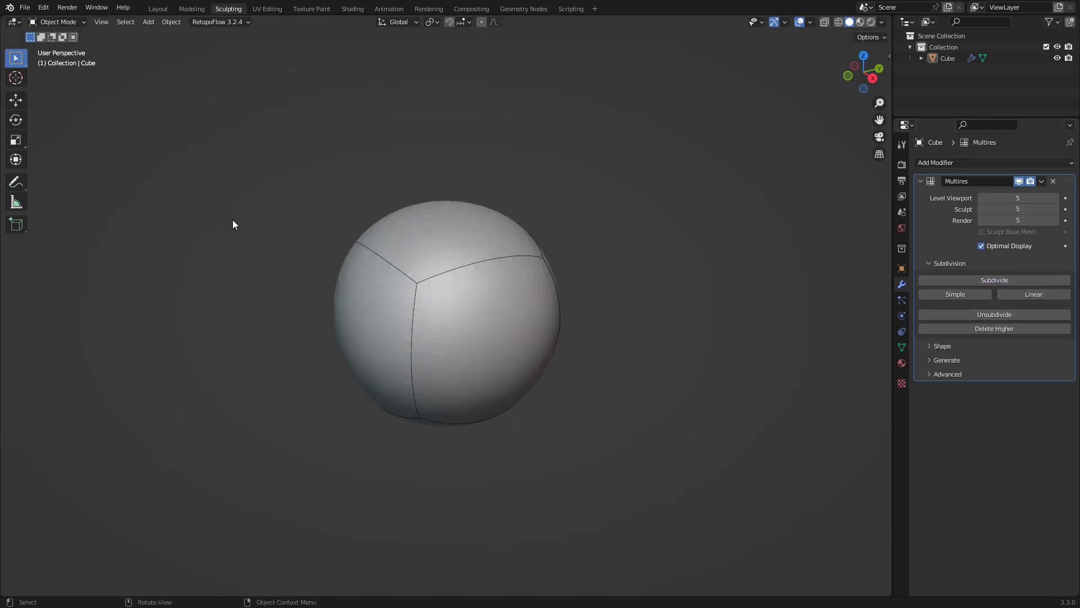
# Select the subdivided cube, switch it to Sculpt Mode and make a first Draw brush stroke on its surface.
pyautogui.click(474, 274)
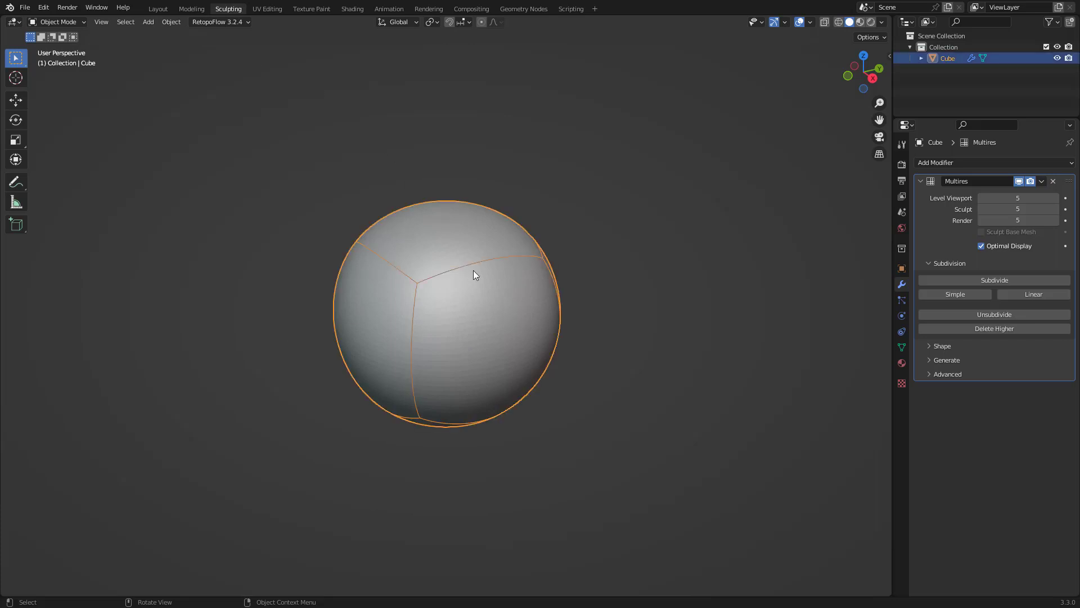
pyautogui.click(82, 23)
pyautogui.click(53, 61)
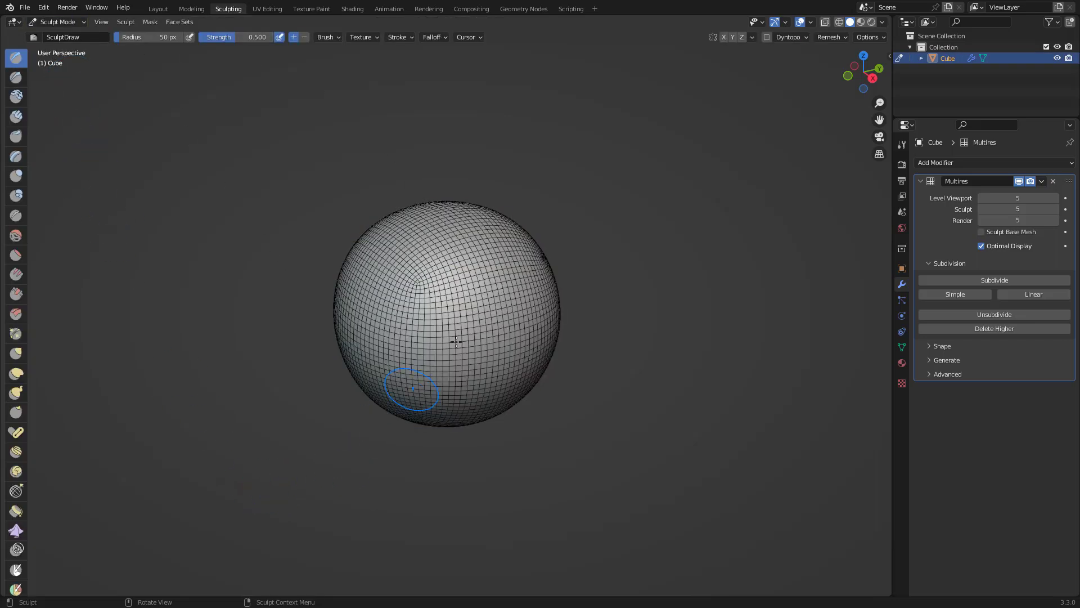
pyautogui.moveTo(475, 307)
pyautogui.mouseDown()
pyautogui.moveTo(482, 285)
pyautogui.moveTo(510, 268)
pyautogui.mouseUp()
# Turn off the wireframe overlay and sculpt curved ridges on the sphere with the Draw brush.
pyautogui.click(786, 24)
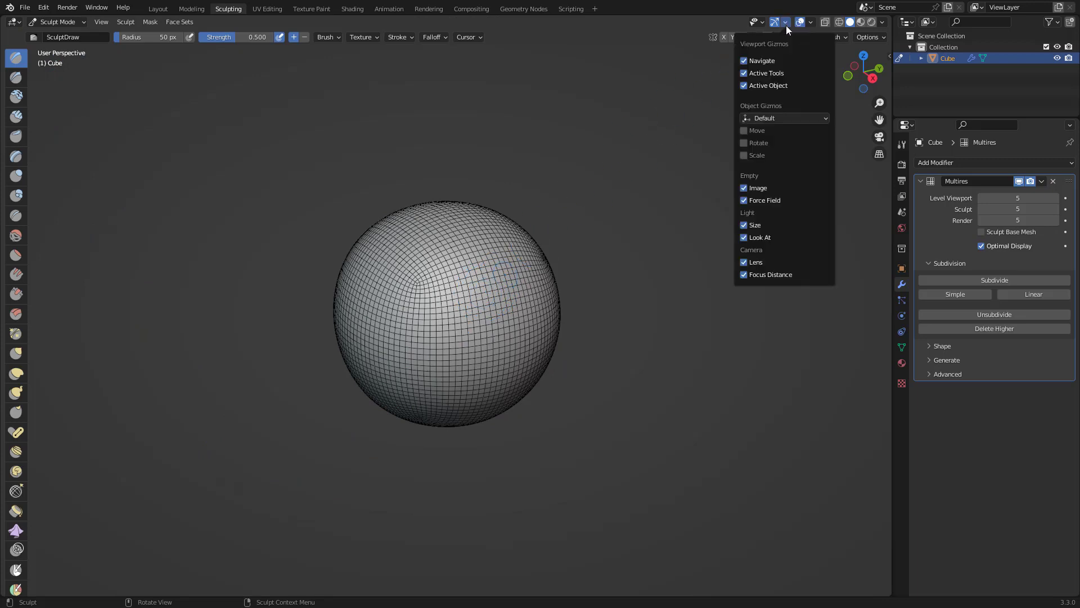
pyautogui.click(812, 23)
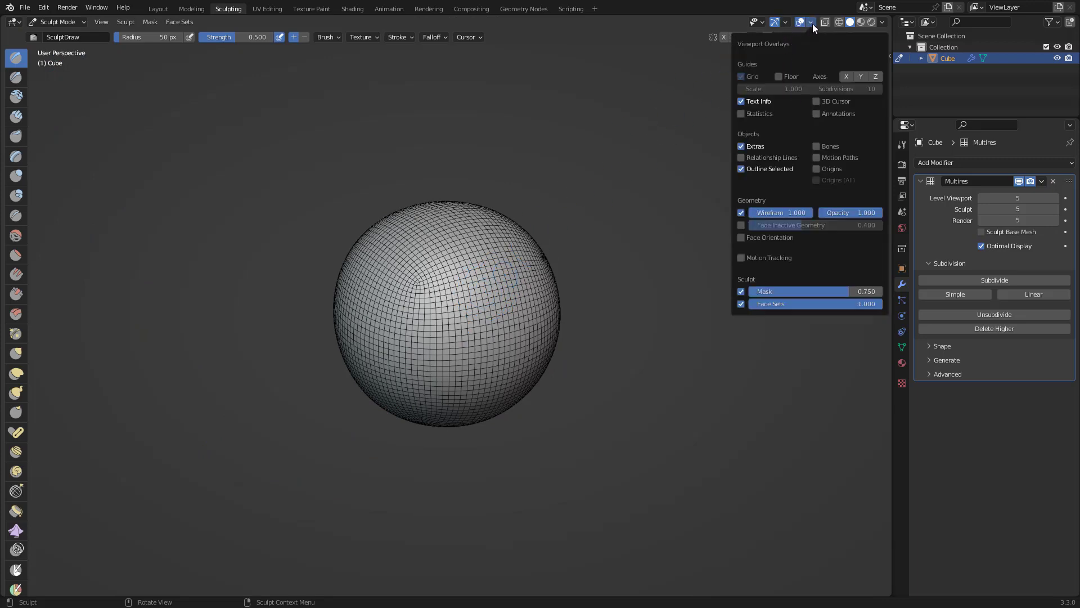
pyautogui.click(742, 213)
pyautogui.moveTo(466, 277)
pyautogui.mouseDown()
pyautogui.moveTo(474, 267)
pyautogui.moveTo(430, 353)
pyautogui.moveTo(482, 236)
pyautogui.moveTo(495, 247)
pyautogui.moveTo(488, 359)
pyautogui.moveTo(506, 284)
pyautogui.mouseUp()
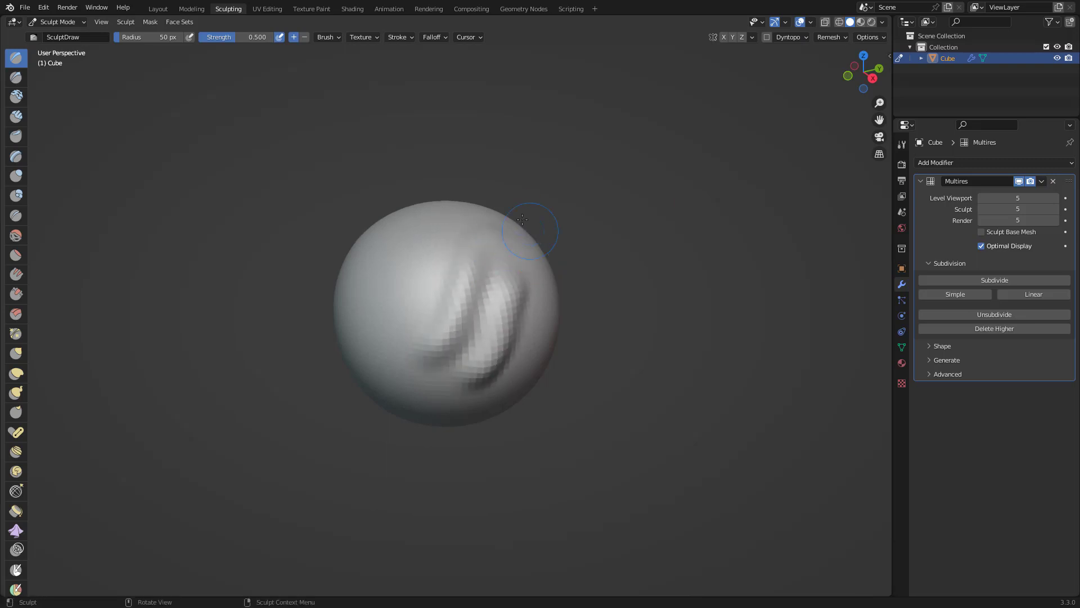
# Compare the ridges at lower detail by stepping the Multires sculpt level down to 2 and back up to 5.
pyautogui.click(983, 209)
pyautogui.click(983, 209)
pyautogui.click(982, 209)
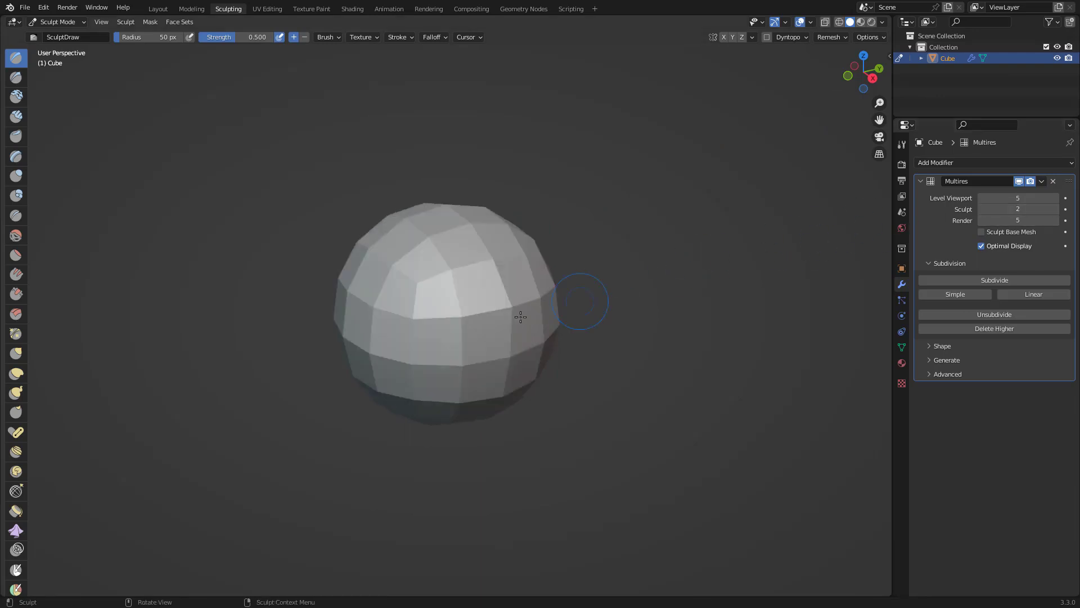
pyautogui.click(1056, 209)
pyautogui.click(1056, 209)
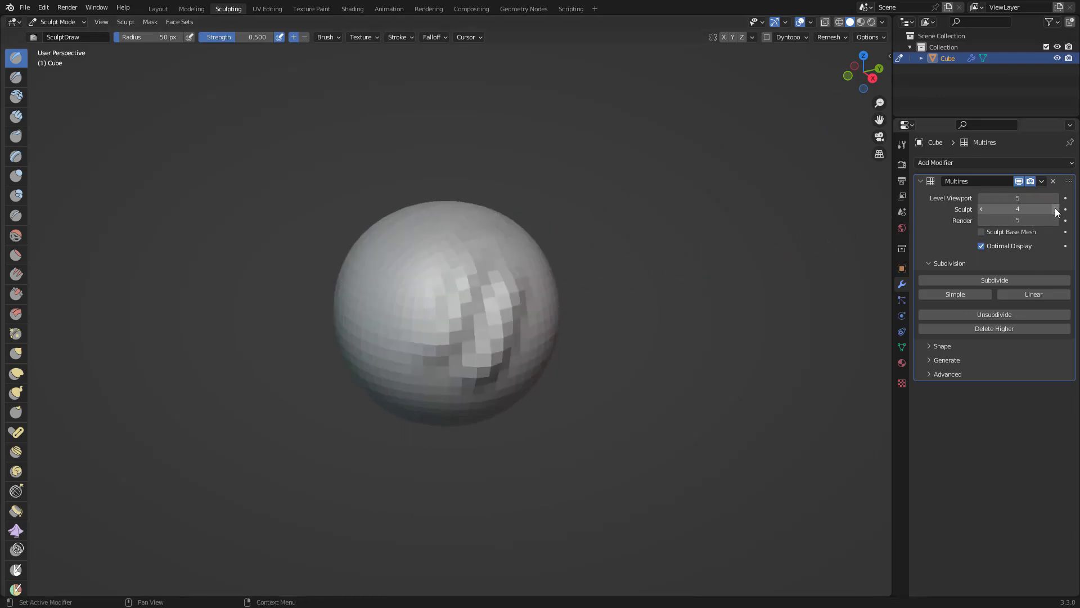
pyautogui.click(1055, 209)
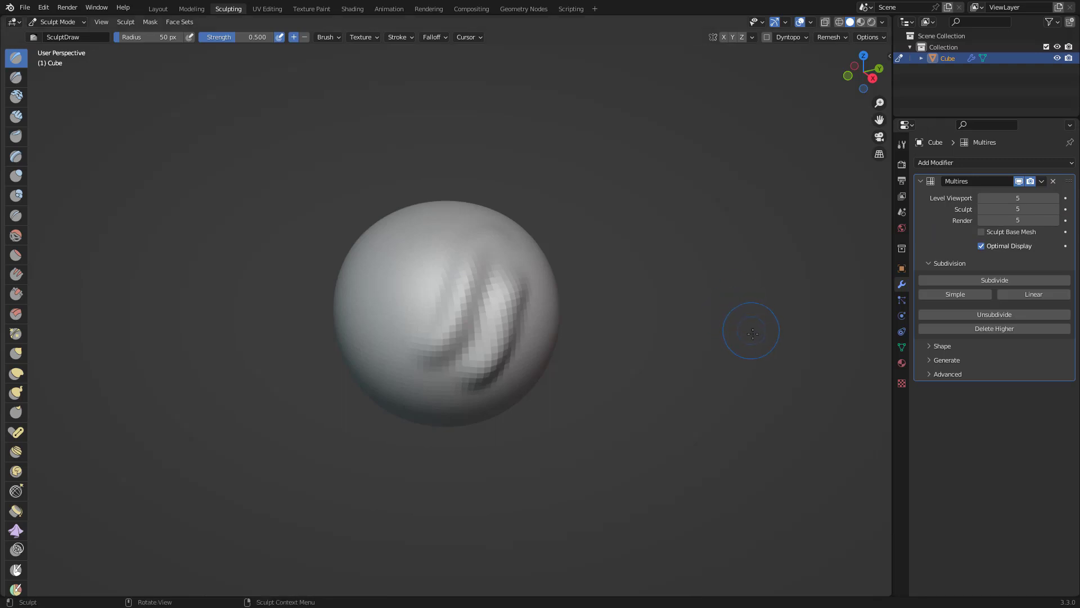
# Sculpt another broad raised area beside the existing ridges with the Draw brush and inspect the sphere from other sides.
pyautogui.keyDown('ctrl'); pyautogui.moveTo(706, 323); pyautogui.dragTo(750, 254, button='middle'); pyautogui.keyUp('ctrl')
pyautogui.moveTo(734, 300)
pyautogui.mouseDown(button='middle')
pyautogui.moveTo(741, 338)
pyautogui.moveTo(759, 228)
pyautogui.mouseUp(button='middle')
pyautogui.moveTo(508, 230)
pyautogui.mouseDown()
pyautogui.moveTo(394, 441)
pyautogui.moveTo(335, 371)
pyautogui.mouseUp()
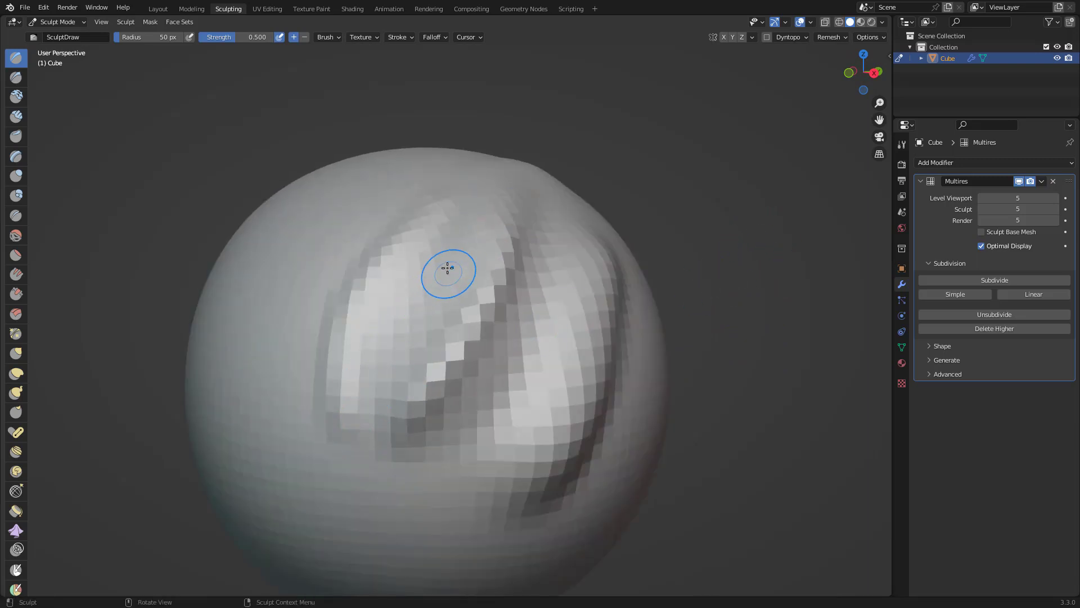
pyautogui.moveTo(447, 270); pyautogui.dragTo(441, 347, button='middle')
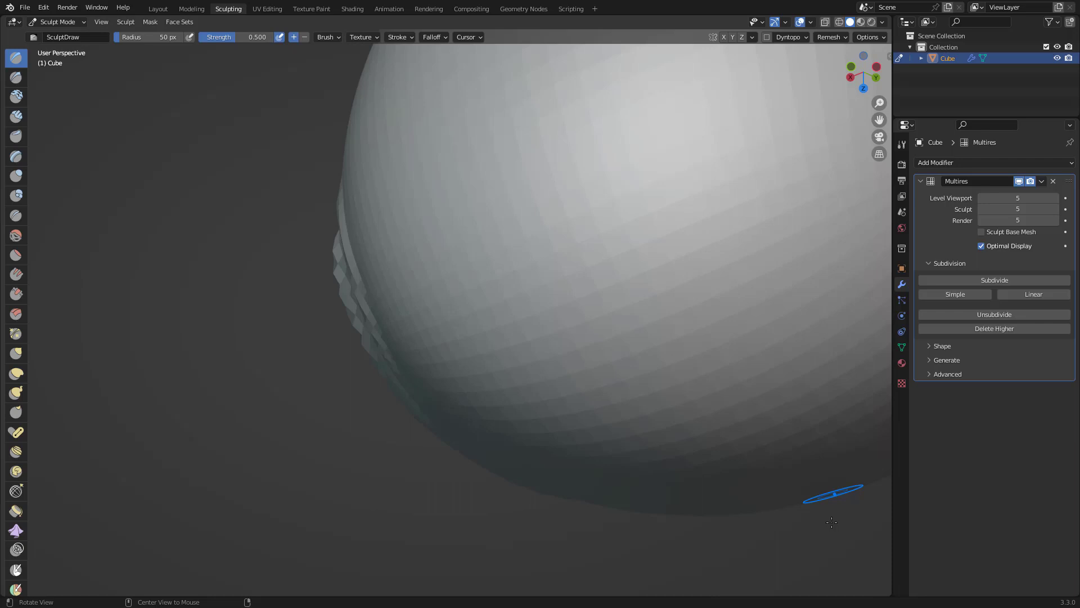
pyautogui.moveTo(832, 497); pyautogui.dragTo(891, 427, button='middle')
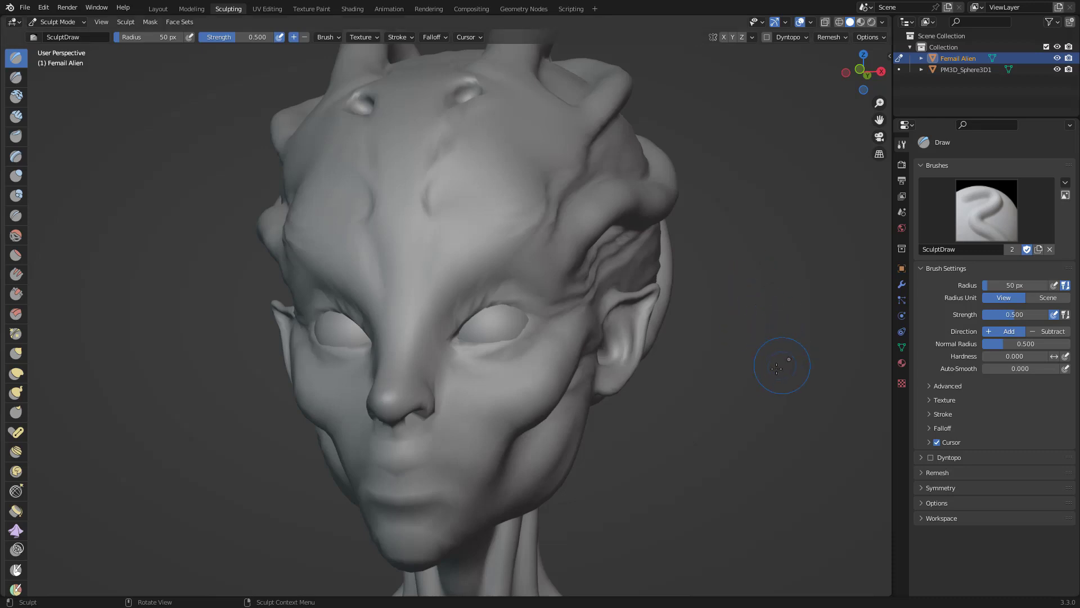
# Show the wireframe overlay on the female alien head and examine its topology.
pyautogui.moveTo(786, 352); pyautogui.dragTo(758, 337, button='middle')
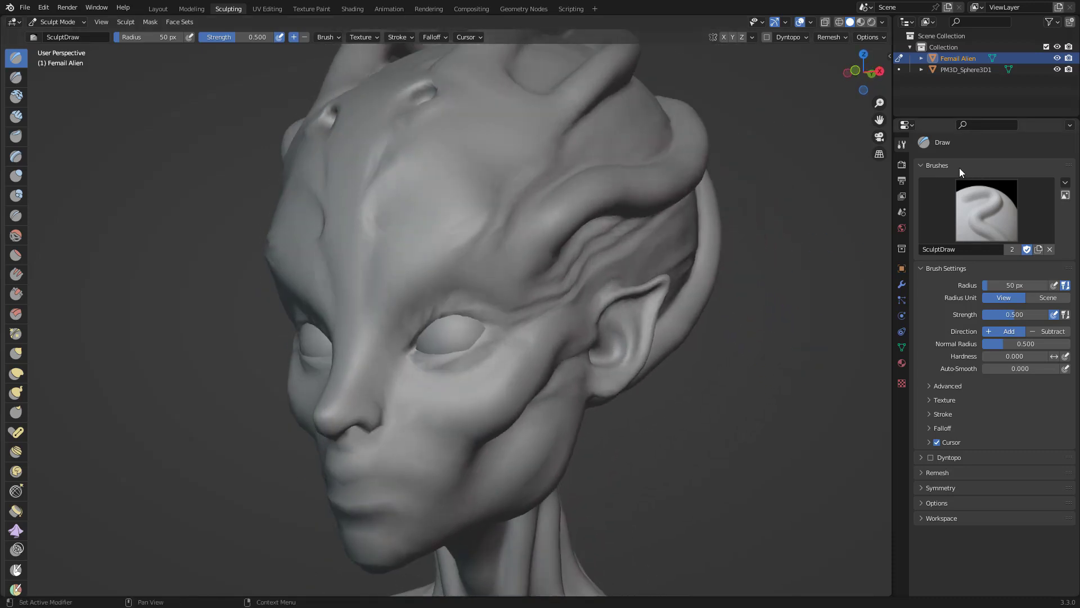
pyautogui.click(844, 37)
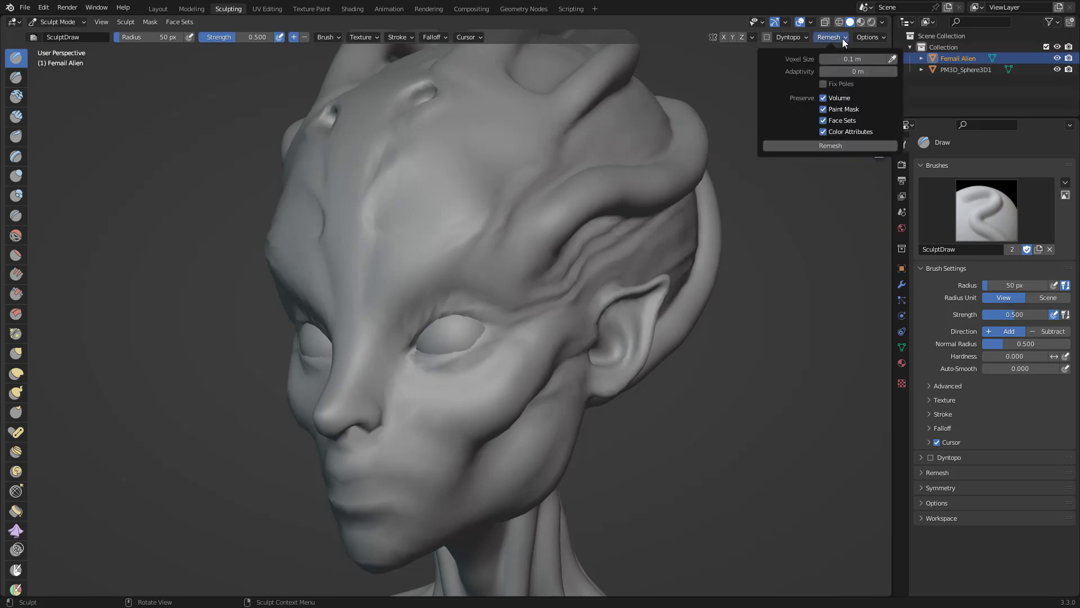
pyautogui.click(810, 23)
pyautogui.click(740, 213)
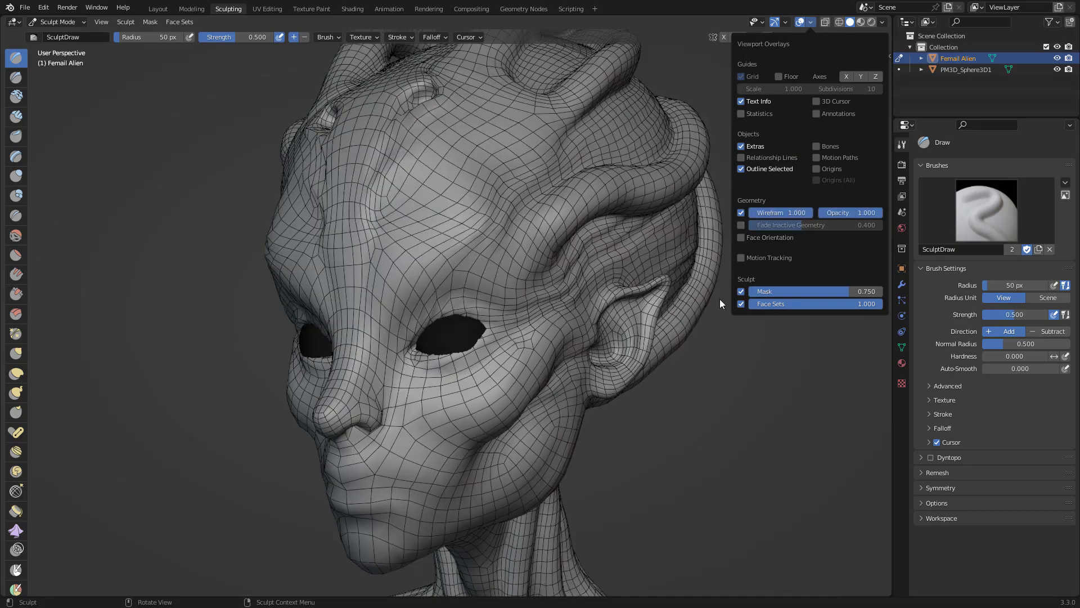
pyautogui.moveTo(701, 412); pyautogui.dragTo(714, 326, button='middle')
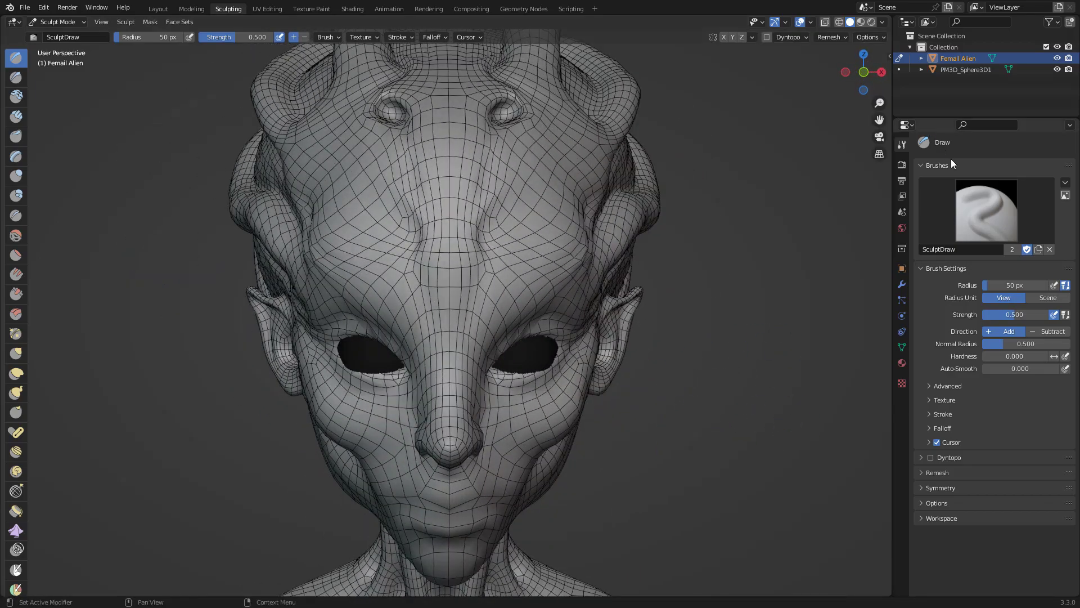
# Add a Multiresolution modifier to the alien head and subdivide it up to sculpt level 3.
pyautogui.click(902, 283)
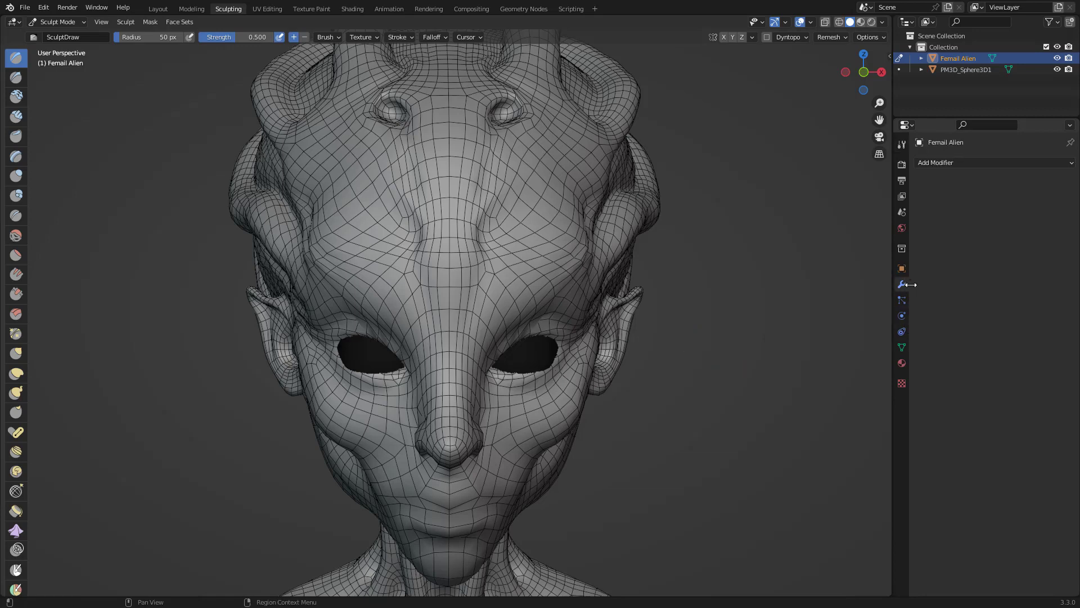
pyautogui.click(984, 161)
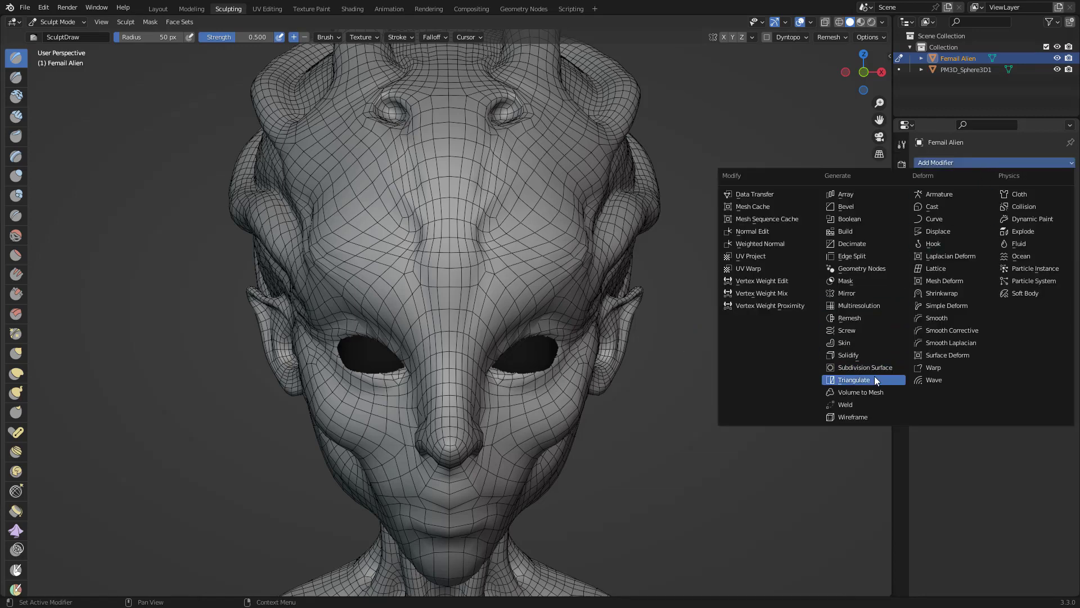
pyautogui.click(873, 306)
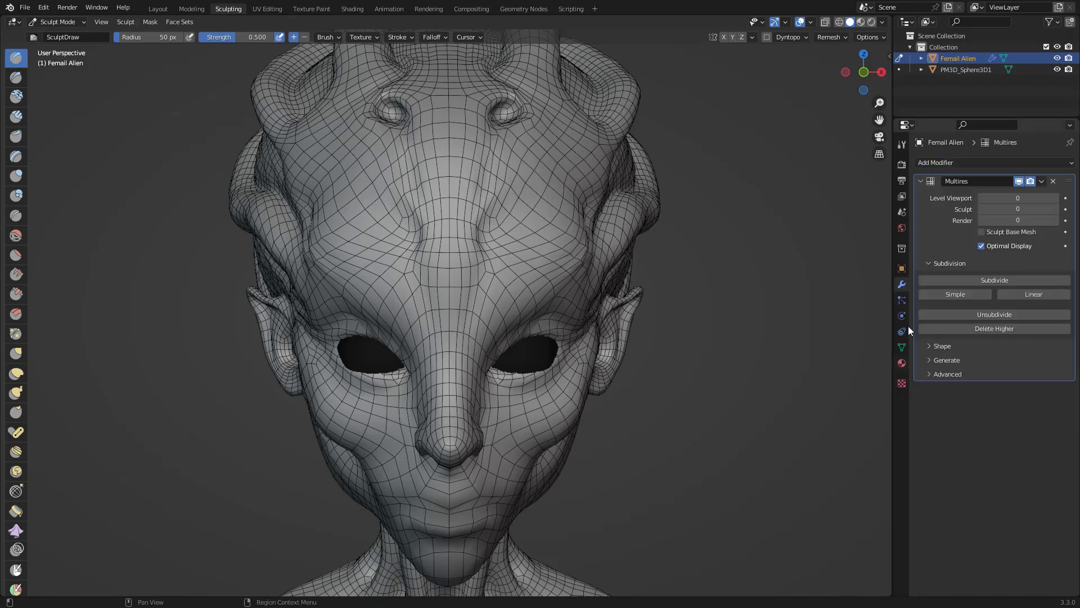
pyautogui.click(999, 282)
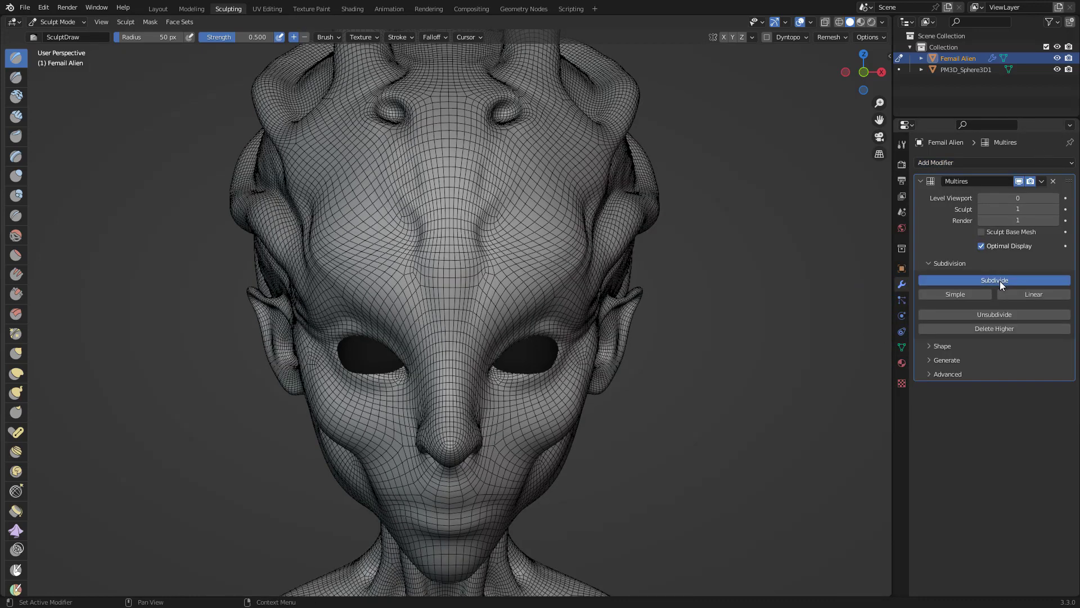
pyautogui.click(1000, 281)
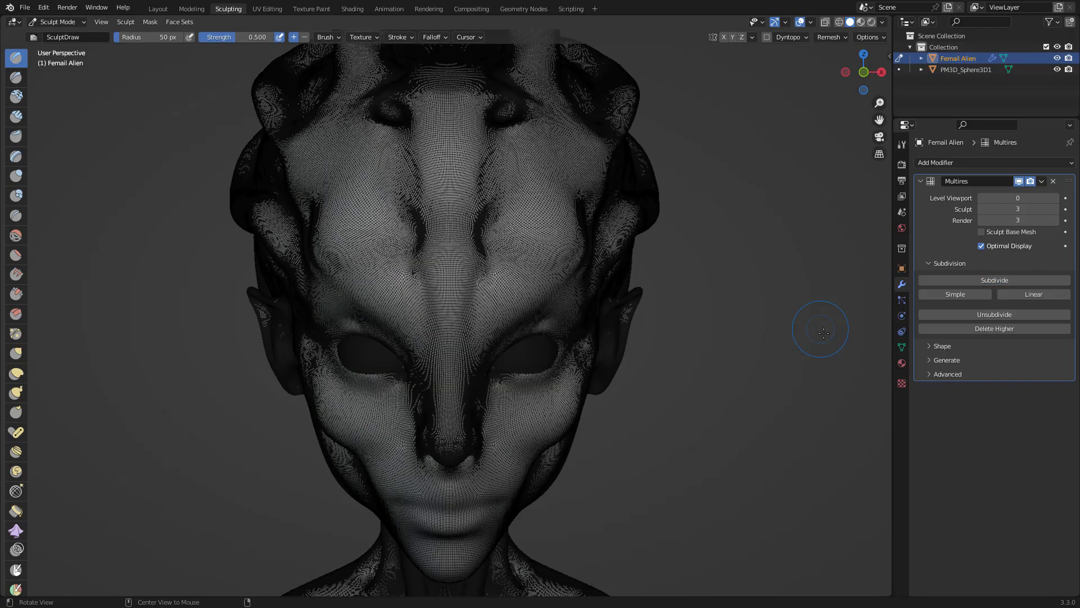
# Inspect the dense mesh of the alien head and turn off the wireframe overlay.
pyautogui.moveTo(823, 327); pyautogui.dragTo(797, 312, button='middle')
pyautogui.moveTo(839, 362); pyautogui.dragTo(878, 360, button='middle')
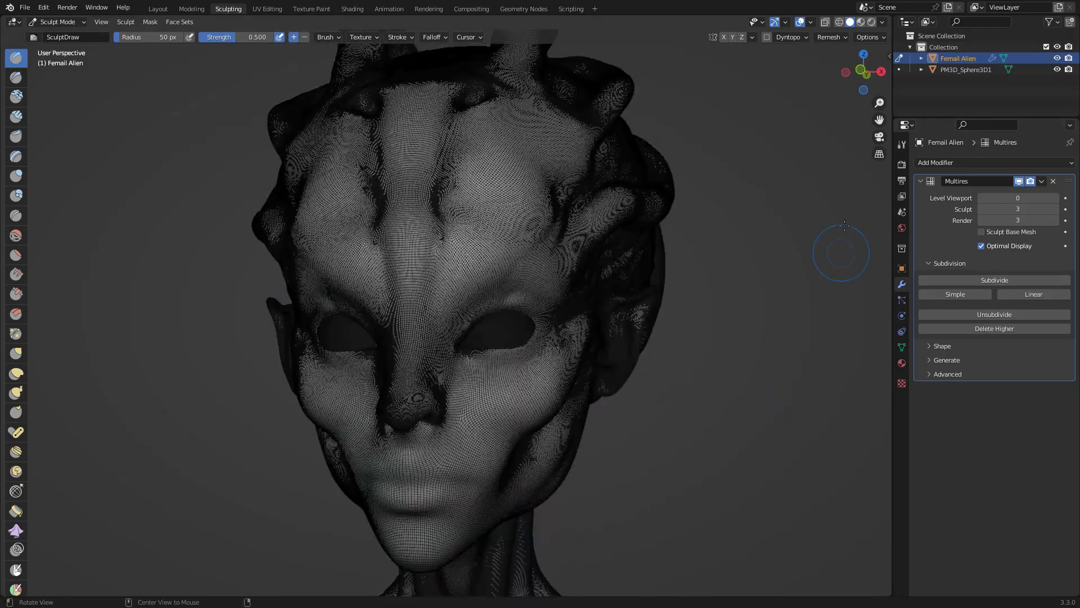
pyautogui.click(811, 22)
pyautogui.click(741, 213)
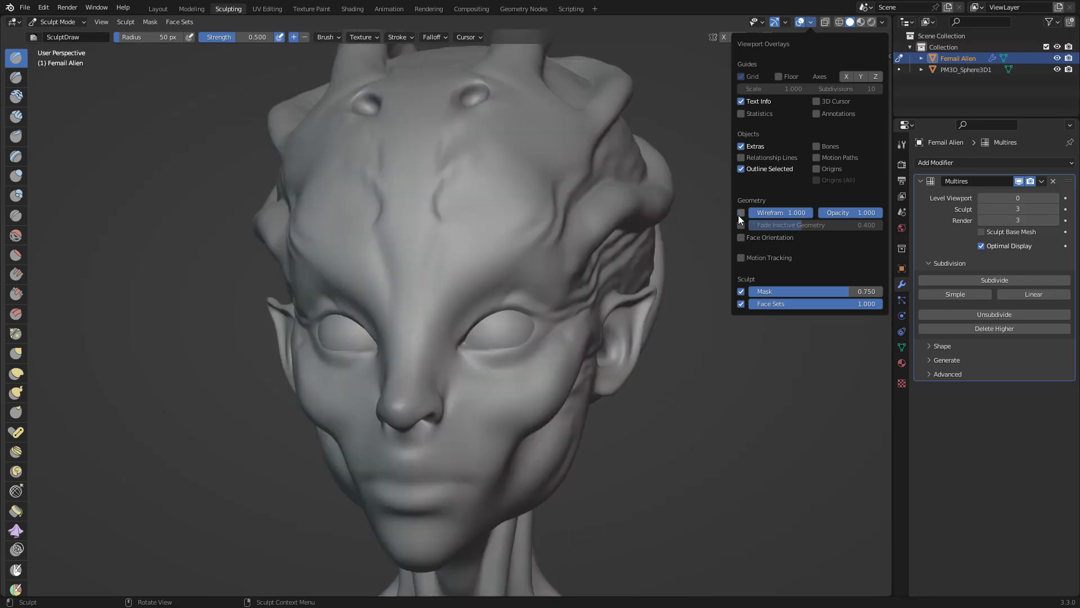
# Carve sharp creases along the lower and upper lids of the alien's left eye with the Draw Sharp brush.
pyautogui.moveTo(747, 374); pyautogui.dragTo(813, 241, button='middle')
pyautogui.moveTo(854, 420); pyautogui.dragTo(843, 435, button='middle')
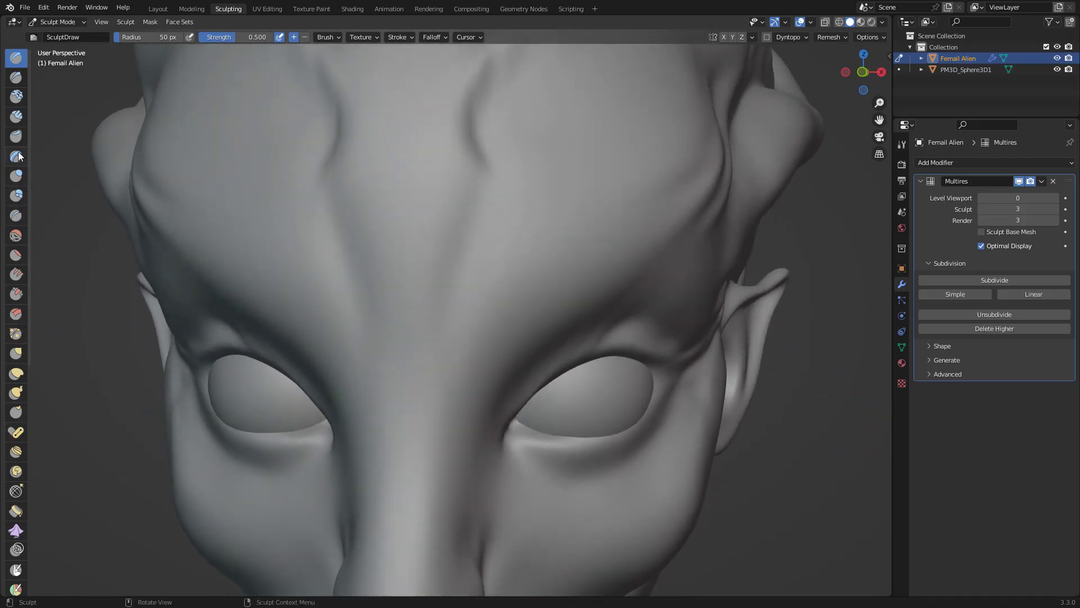
pyautogui.click(16, 78)
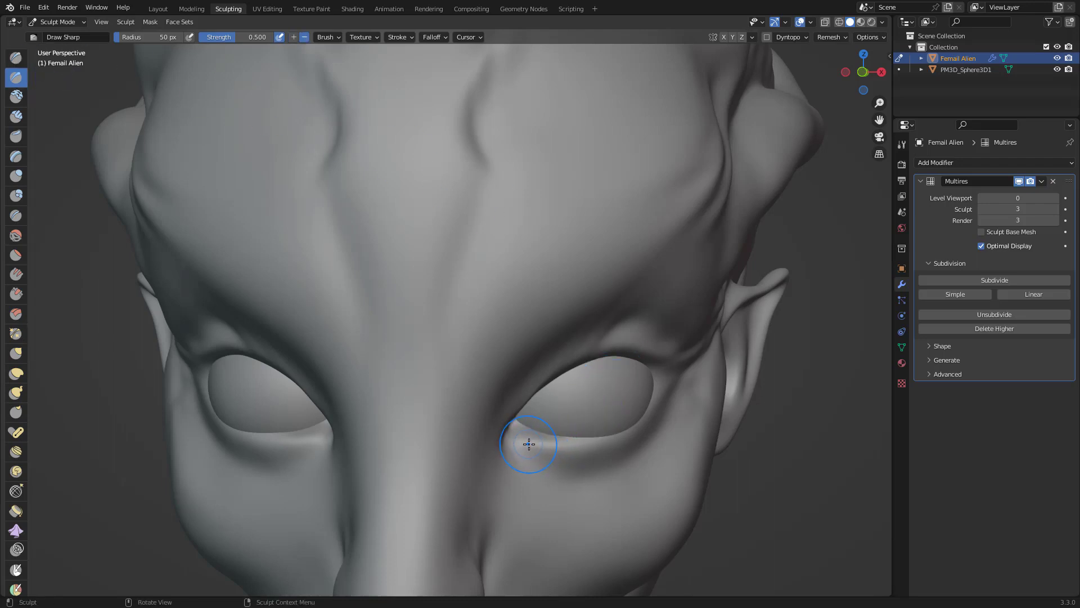
pyautogui.moveTo(527, 444)
pyautogui.mouseDown()
pyautogui.moveTo(583, 453)
pyautogui.moveTo(619, 444)
pyautogui.moveTo(656, 417)
pyautogui.moveTo(664, 385)
pyautogui.mouseUp()
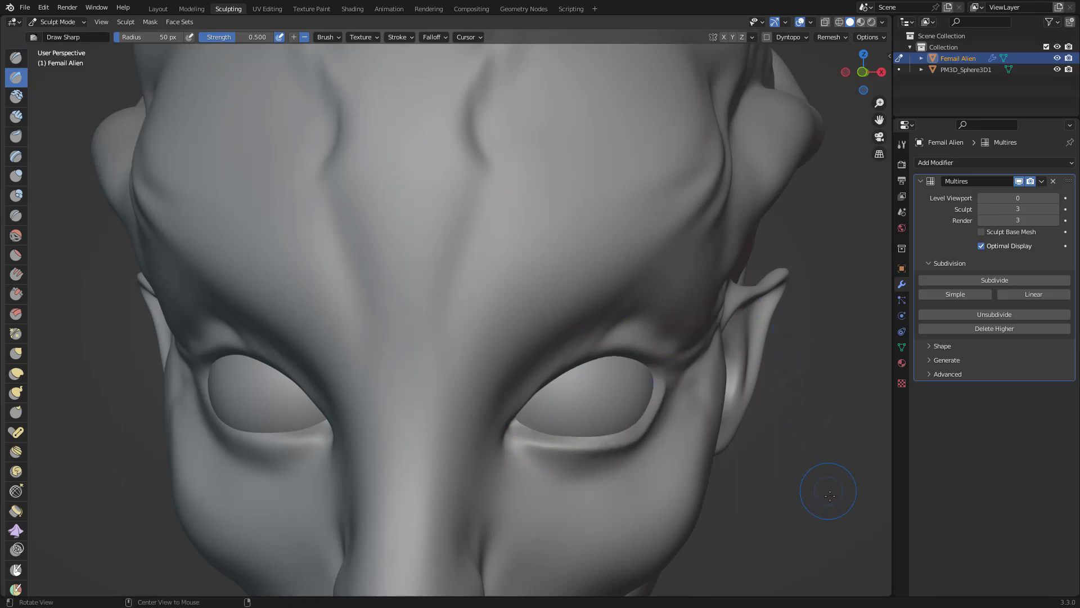
pyautogui.moveTo(827, 489); pyautogui.dragTo(777, 441, button='middle')
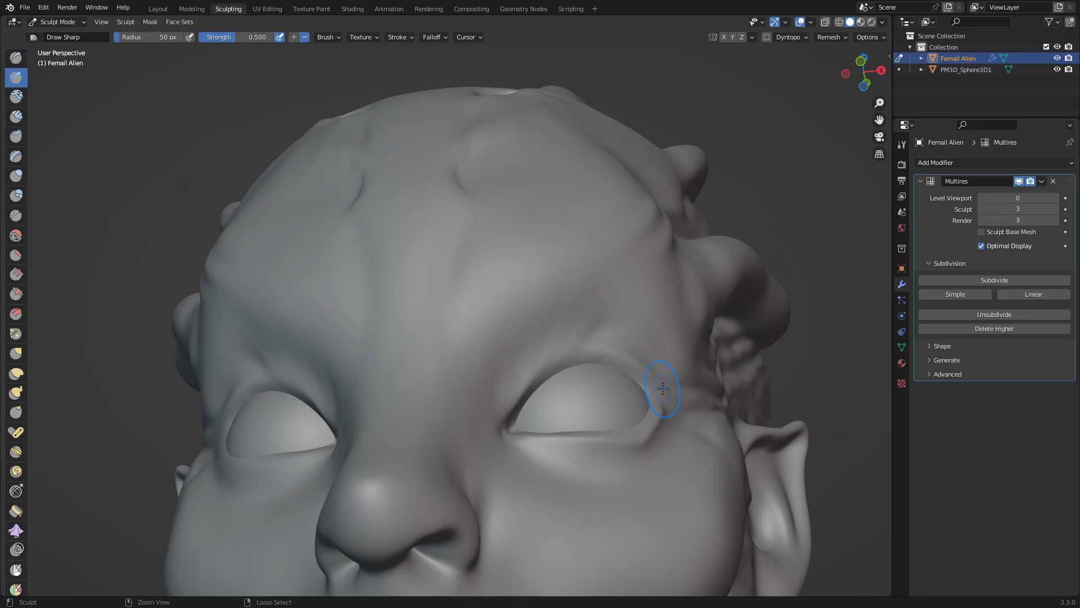
pyautogui.moveTo(663, 388)
pyautogui.mouseDown()
pyautogui.moveTo(617, 354)
pyautogui.moveTo(568, 348)
pyautogui.moveTo(503, 420)
pyautogui.mouseUp()
pyautogui.keyDown('alt'); pyautogui.moveTo(793, 253); pyautogui.dragTo(849, 366); pyautogui.keyUp('alt')
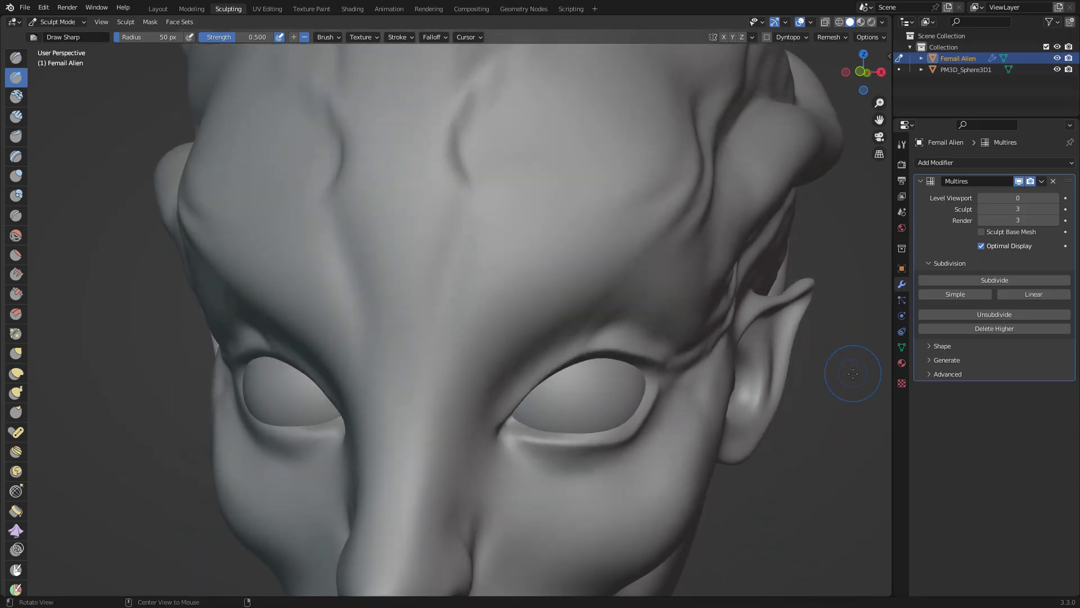
# Carve sharp creases above the outer left brow and at the outer eye corner with the Draw Sharp brush at 19 px radius.
pyautogui.press('space')
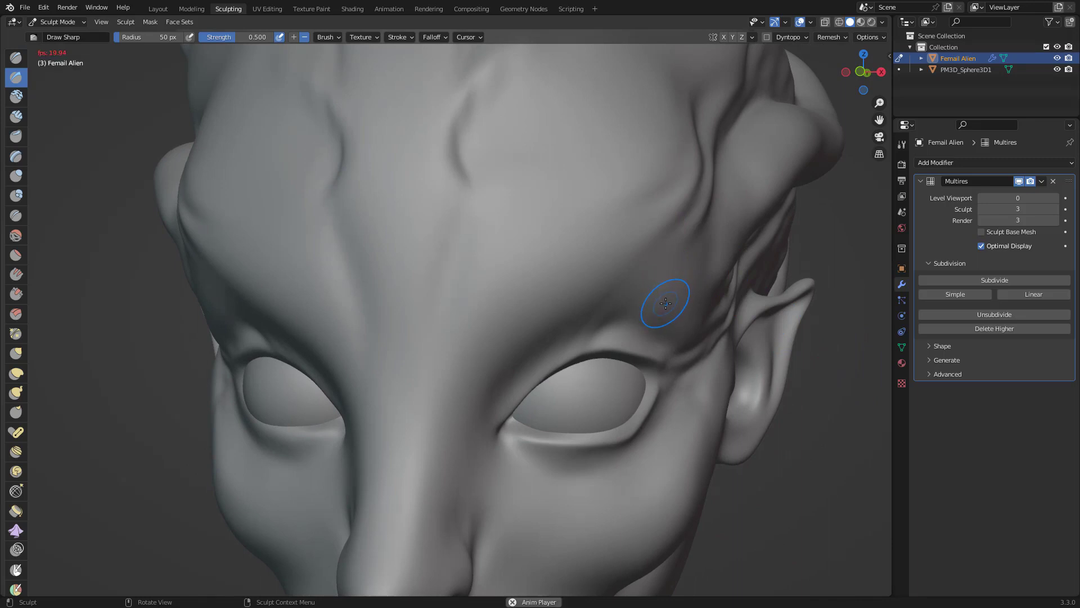
pyautogui.press('space')
pyautogui.press('[')
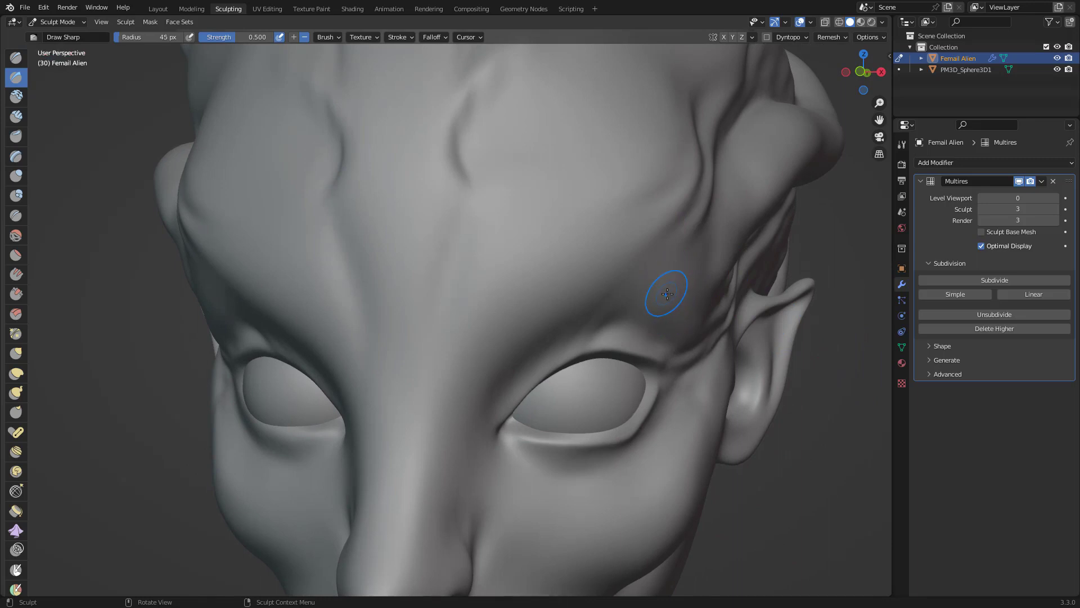
pyautogui.press('f')
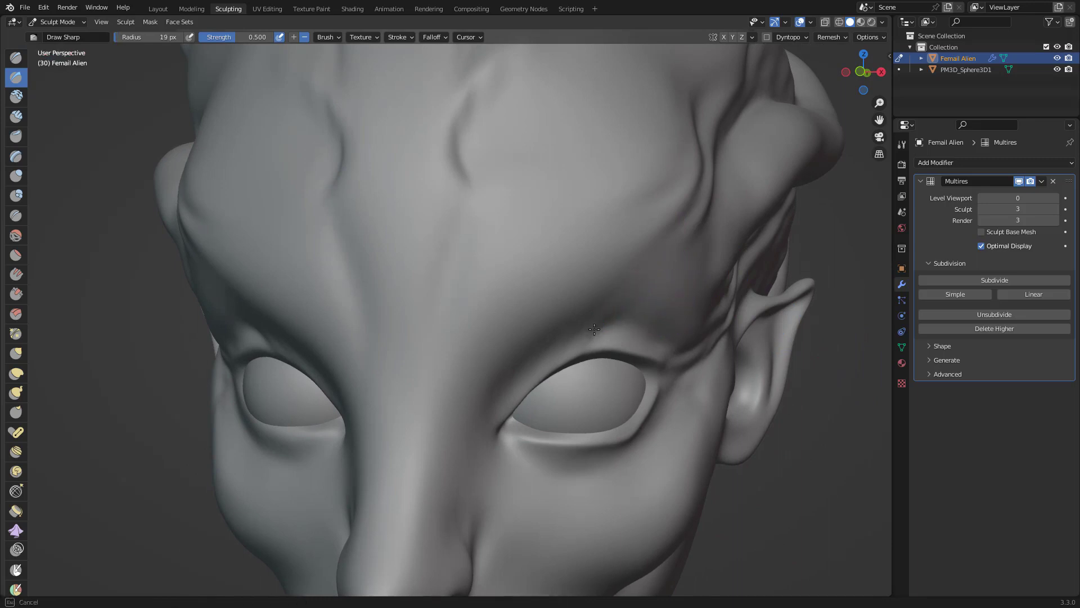
pyautogui.click(639, 271)
pyautogui.moveTo(608, 332); pyautogui.dragTo(704, 234)
pyautogui.moveTo(829, 499); pyautogui.dragTo(796, 403, button='middle')
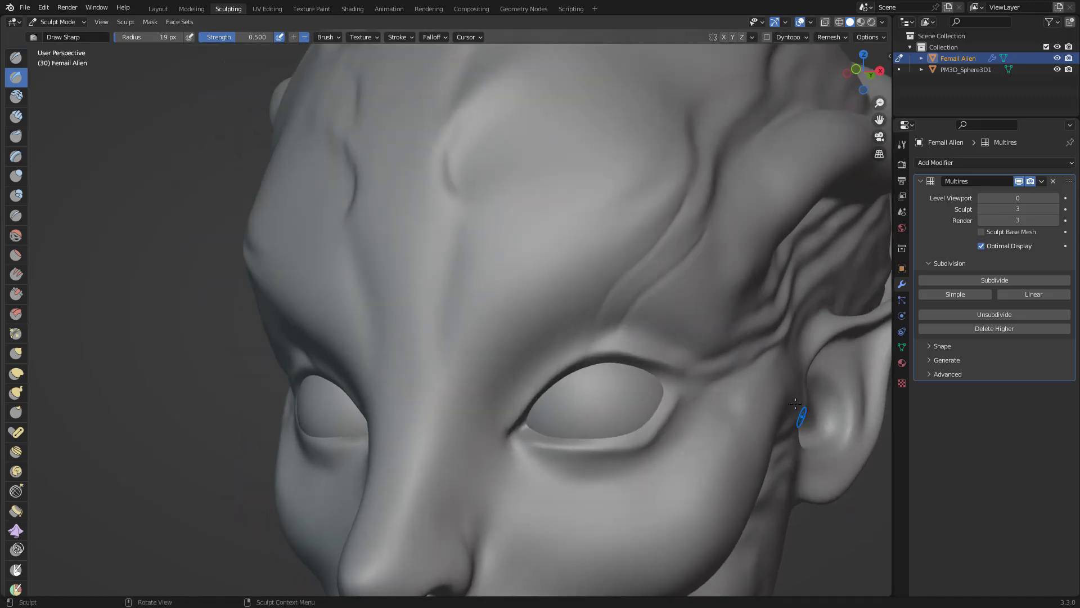
pyautogui.moveTo(689, 366)
pyautogui.mouseDown()
pyautogui.moveTo(758, 338)
pyautogui.moveTo(747, 382)
pyautogui.mouseUp()
pyautogui.moveTo(699, 382); pyautogui.dragTo(708, 318, button='middle')
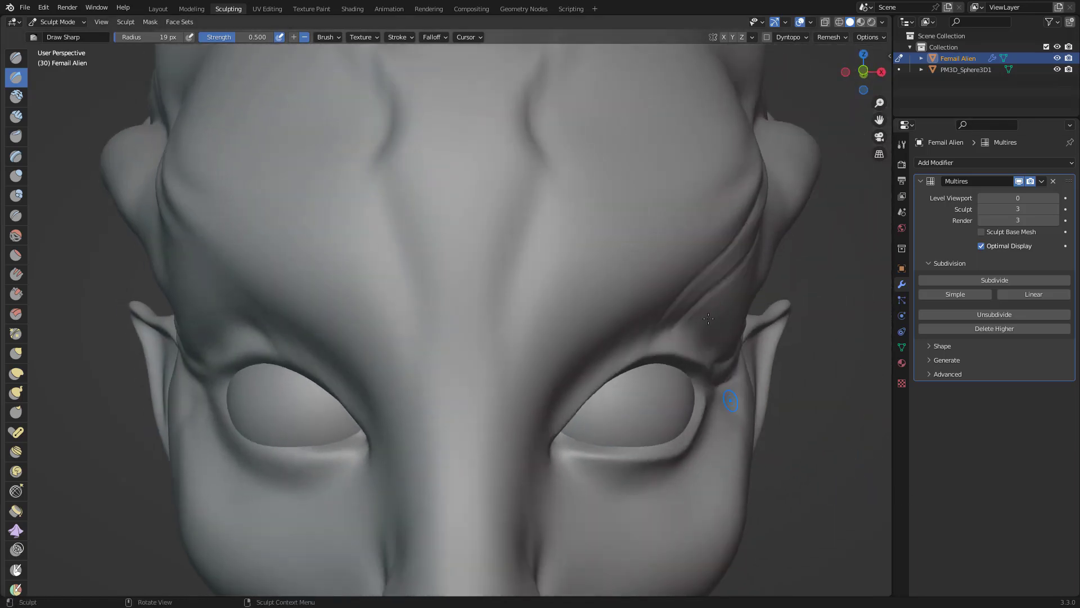
# Enable X-axis symmetry and sharpen the paired curved grooves on the forehead with the Draw Sharp brush.
pyautogui.click(724, 37)
pyautogui.scroll(4, 846, 365)
pyautogui.scroll(-4, 850, 364)
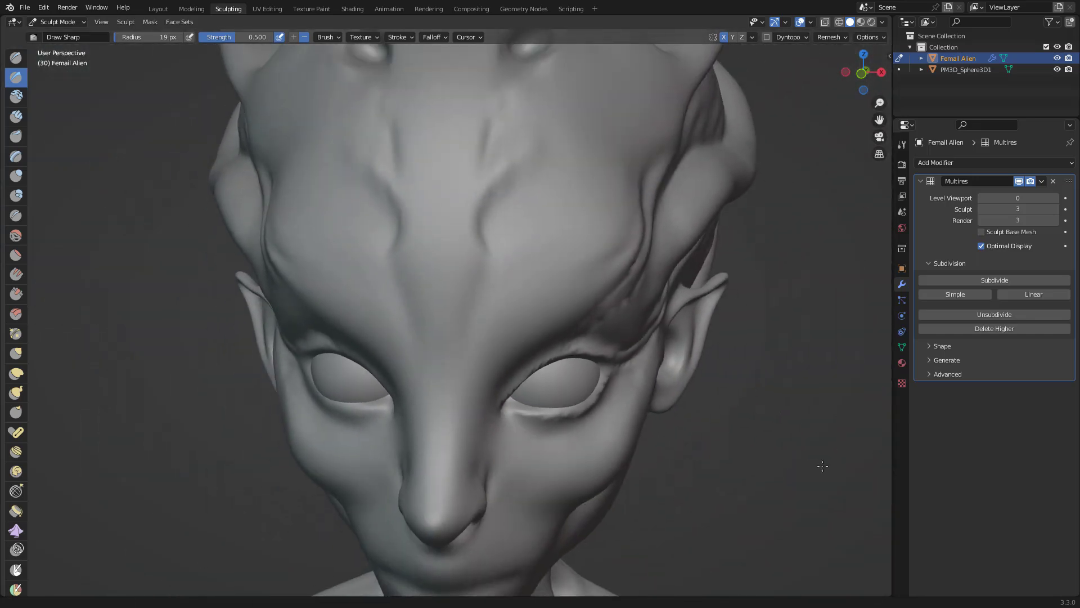
pyautogui.moveTo(501, 229)
pyautogui.mouseDown()
pyautogui.moveTo(490, 244)
pyautogui.moveTo(482, 220)
pyautogui.moveTo(510, 172)
pyautogui.mouseUp()
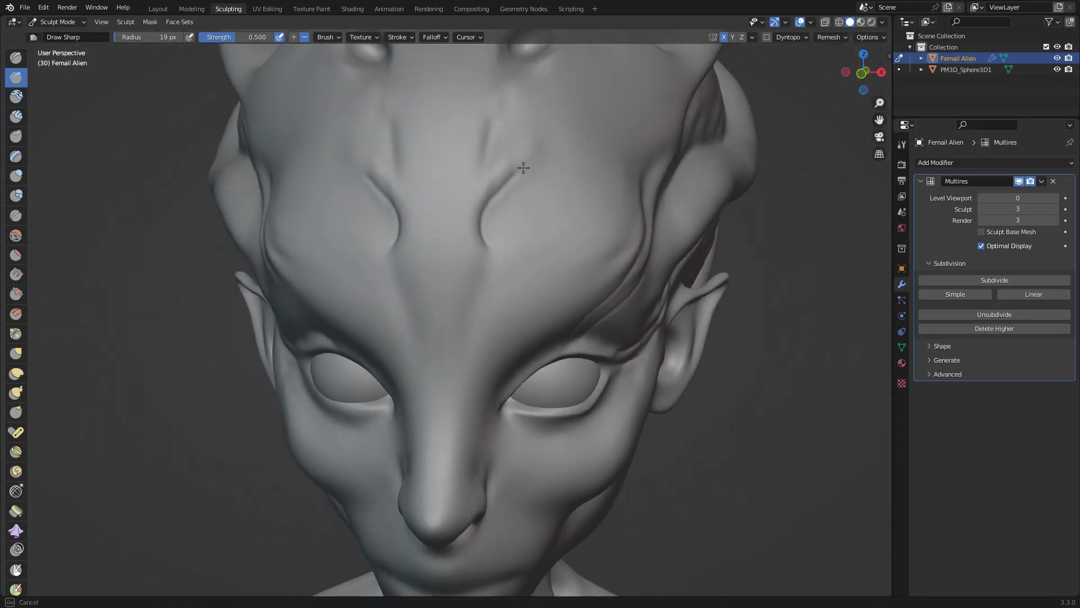
pyautogui.moveTo(703, 227); pyautogui.dragTo(826, 335, button='middle')
pyautogui.keyDown('alt'); pyautogui.moveTo(825, 336); pyautogui.dragTo(799, 332); pyautogui.keyUp('alt')
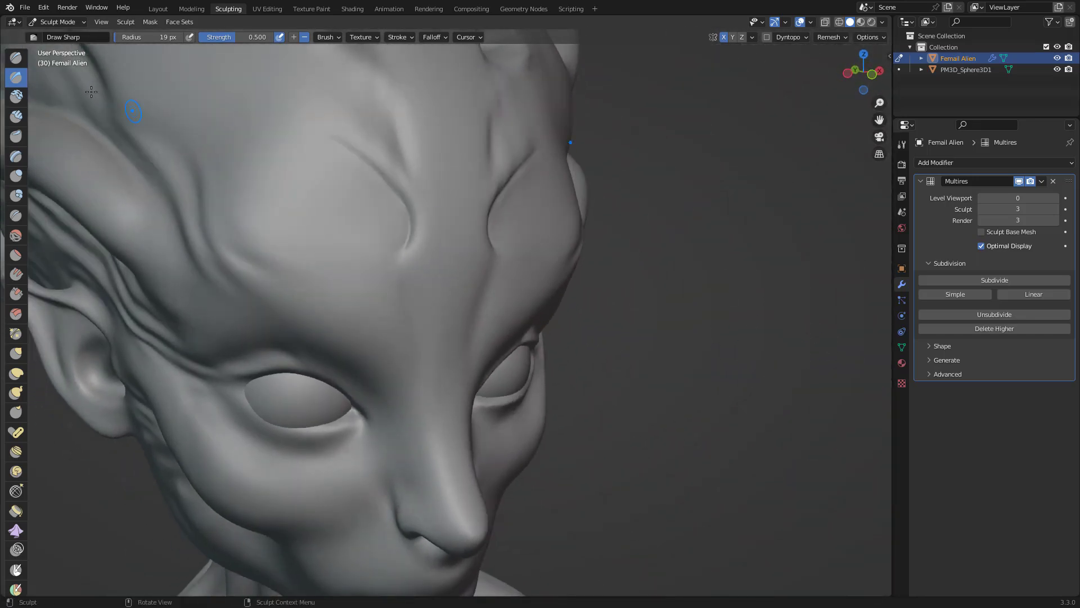
# Build up raised ridges along the upper forehead grooves with the SculptDraw brush at 27 px radius.
pyautogui.click(16, 58)
pyautogui.keyDown('alt'); pyautogui.moveTo(647, 189); pyautogui.dragTo(538, 184); pyautogui.keyUp('alt')
pyautogui.press('space')
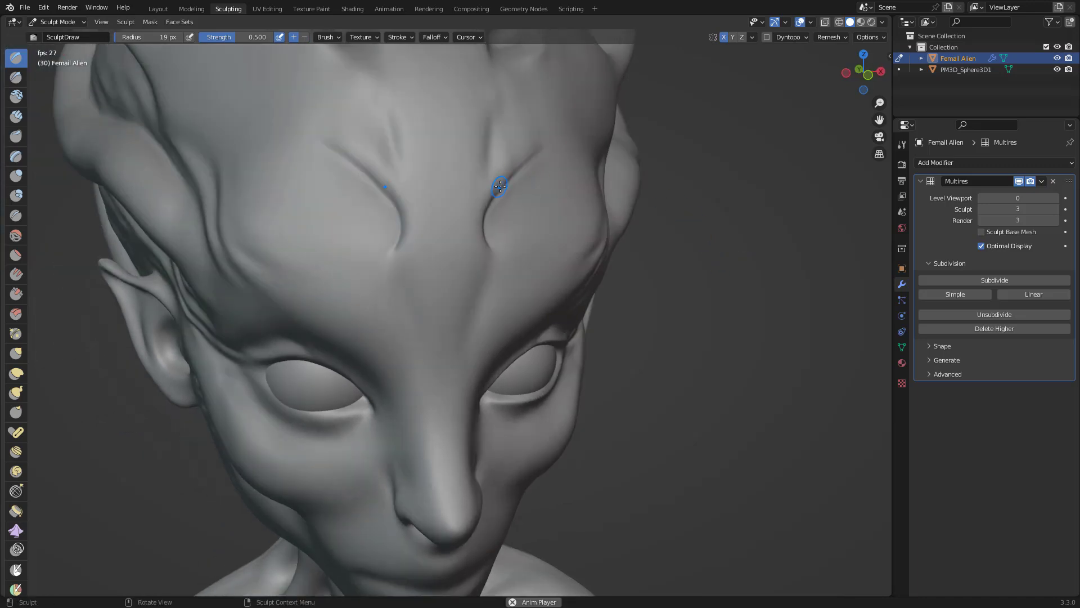
pyautogui.press('space')
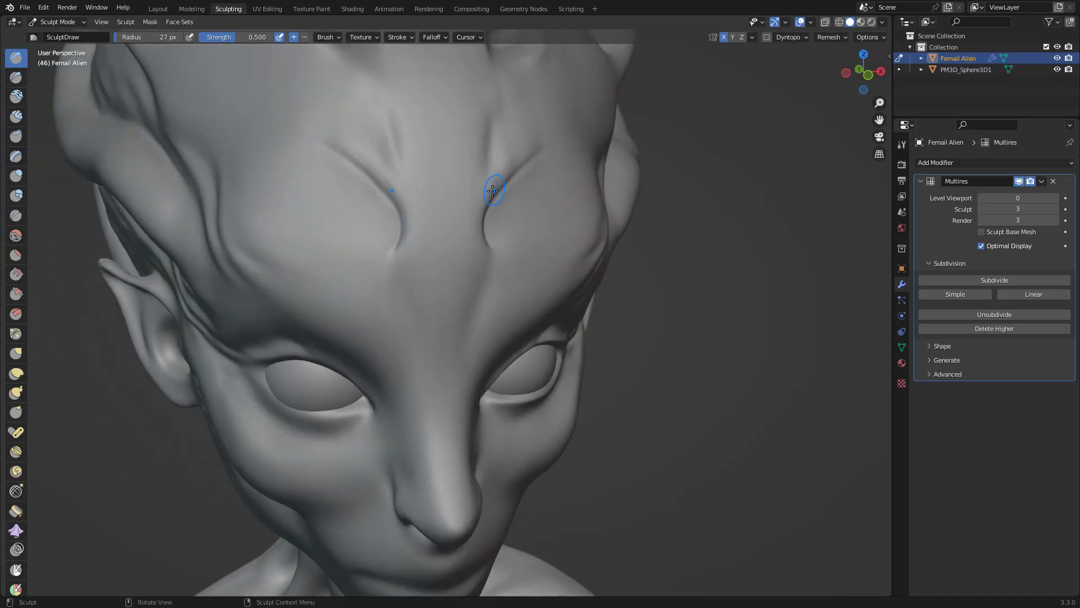
pyautogui.scroll(1, 498, 180)
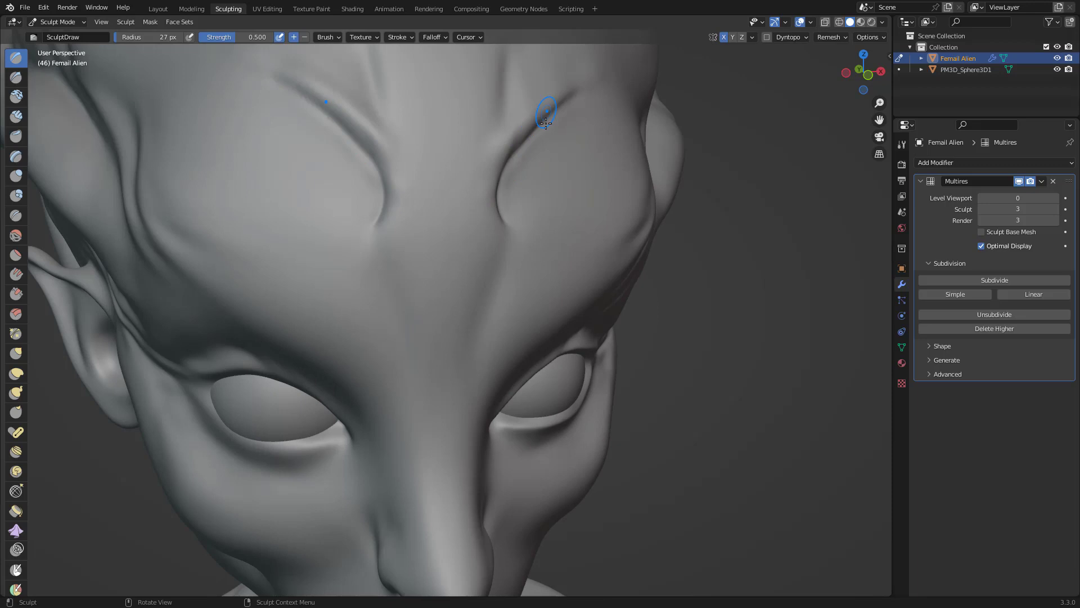
pyautogui.moveTo(490, 160)
pyautogui.mouseDown()
pyautogui.moveTo(556, 104)
pyautogui.moveTo(506, 133)
pyautogui.moveTo(495, 152)
pyautogui.moveTo(598, 68)
pyautogui.mouseUp()
pyautogui.moveTo(740, 304)
pyautogui.mouseDown(button='middle')
pyautogui.moveTo(826, 428)
pyautogui.moveTo(808, 442)
pyautogui.mouseUp(button='middle')
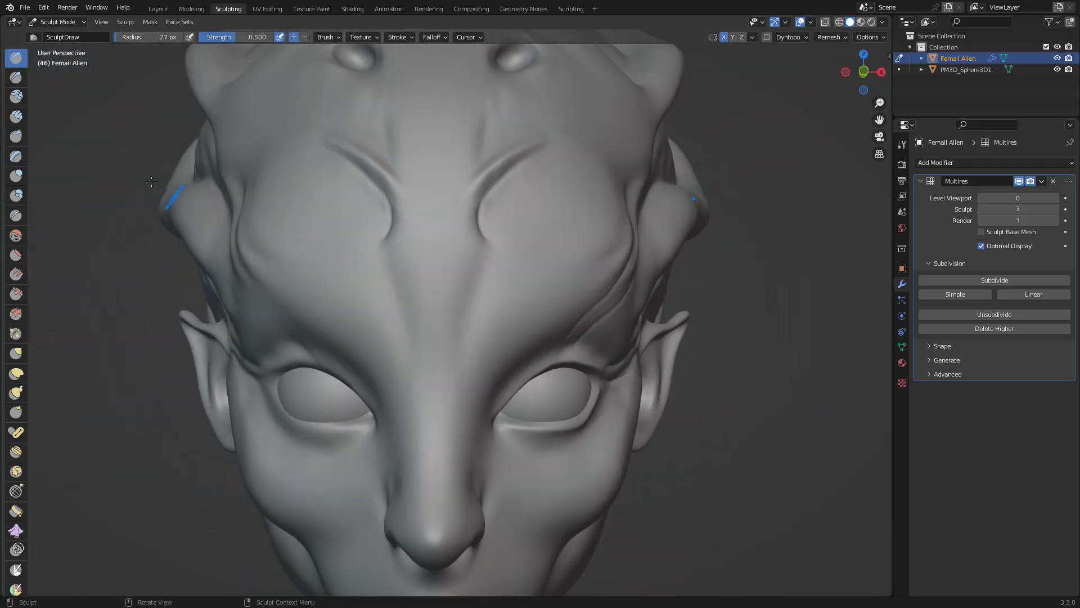
# Carve symmetrical creases from the forehead grooves down to the nose bridge with the Draw Sharp brush.
pyautogui.click(16, 77)
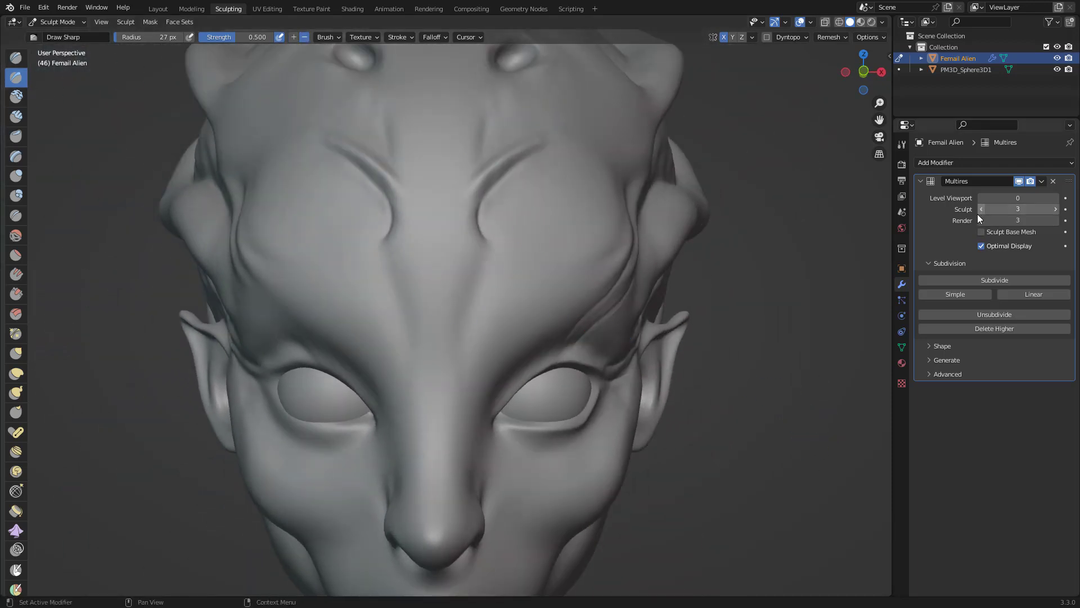
pyautogui.moveTo(489, 243); pyautogui.dragTo(451, 405)
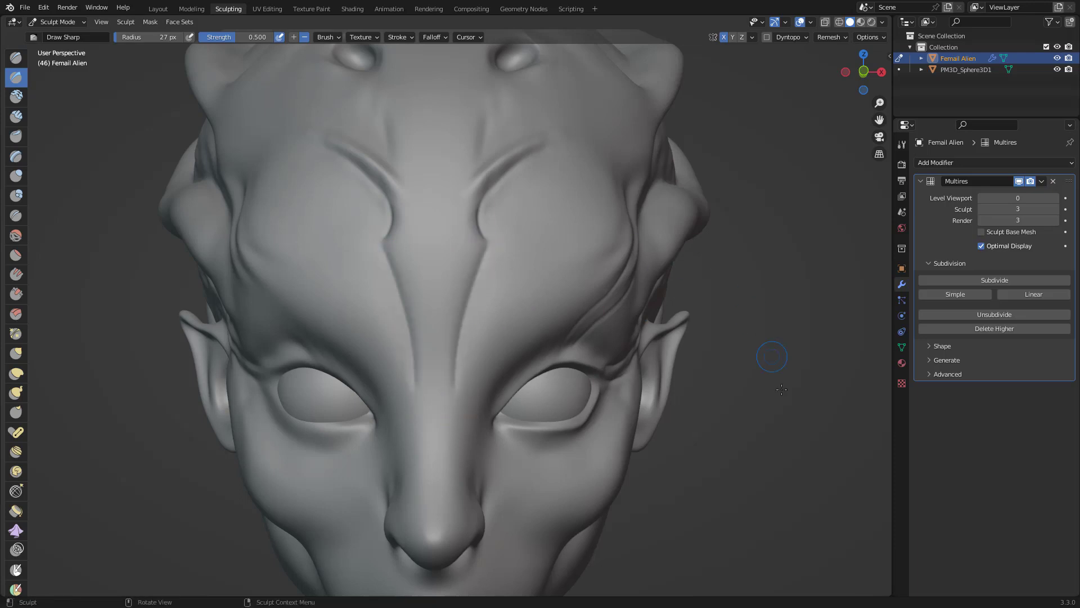
pyautogui.moveTo(777, 490); pyautogui.dragTo(624, 384, button='middle')
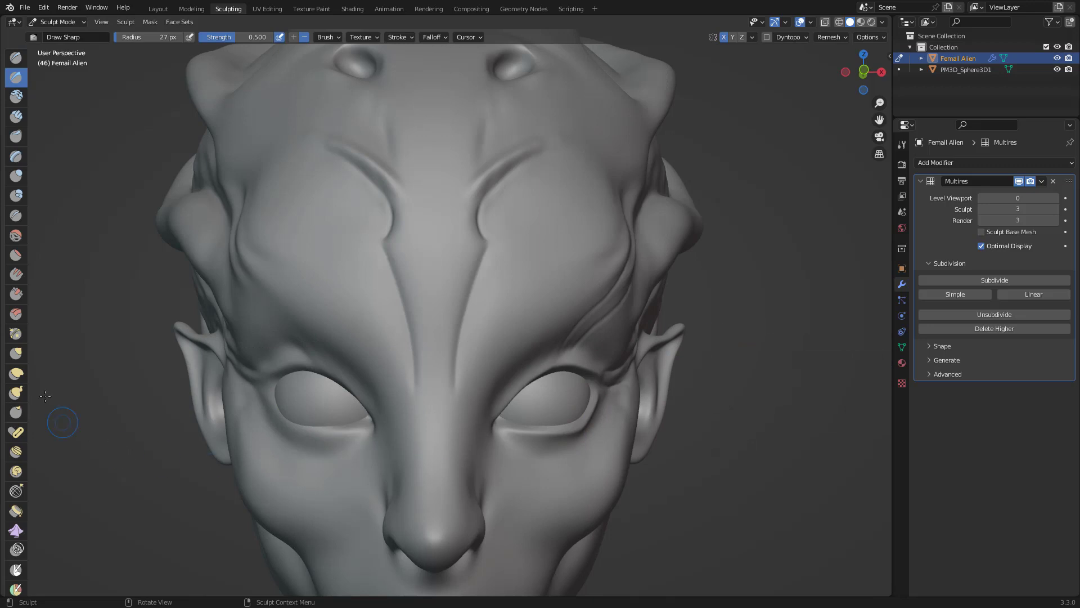
# Choose the Elastic Deform brush with a 78 px radius and lower the Multires sculpt level to 0.
pyautogui.click(17, 354)
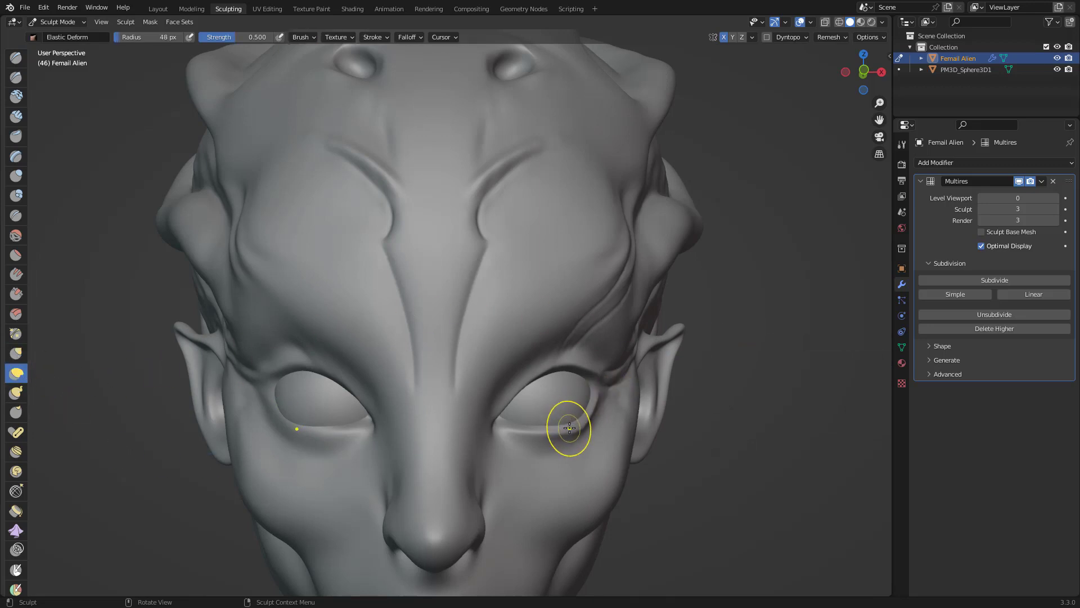
pyautogui.moveTo(573, 426)
pyautogui.mouseDown()
pyautogui.moveTo(576, 458)
pyautogui.moveTo(574, 392)
pyautogui.moveTo(572, 444)
pyautogui.mouseUp()
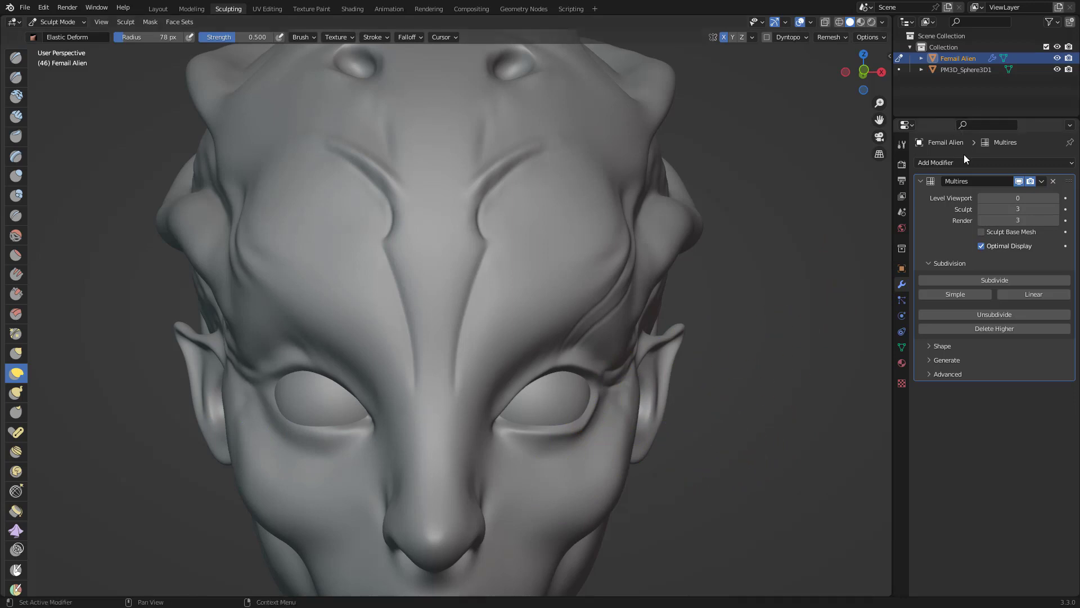
pyautogui.click(981, 209)
pyautogui.click(981, 209)
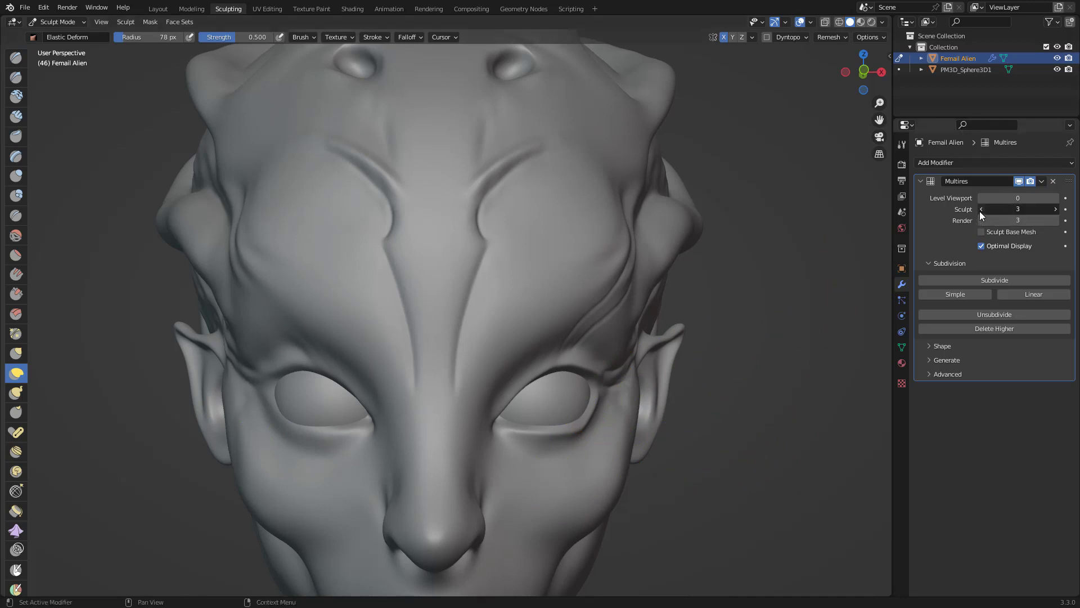
pyautogui.click(981, 209)
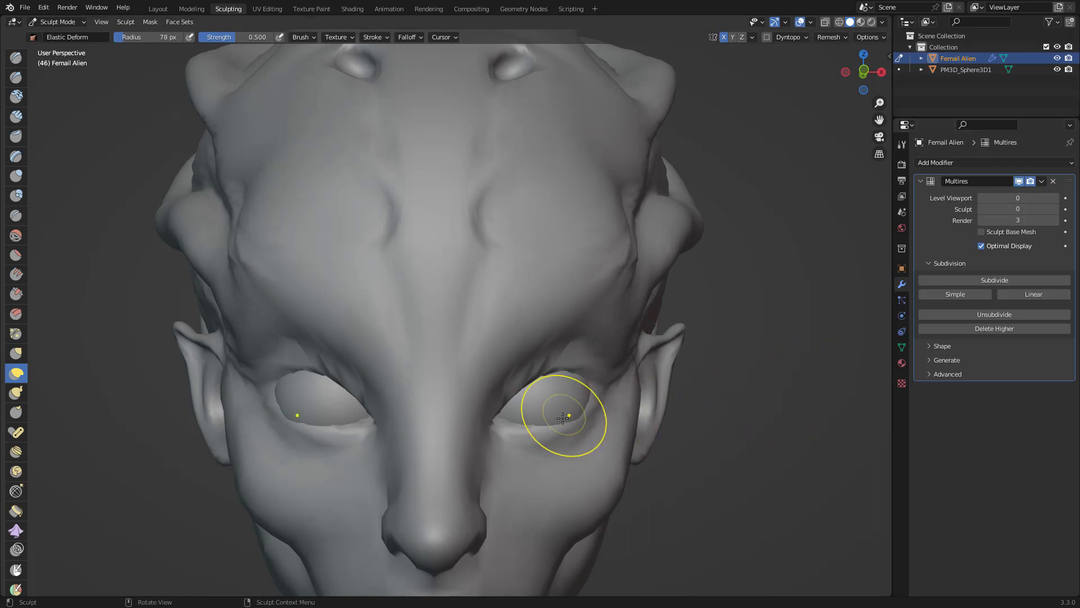
# Reshape the upper and lower lids of both eyes on the low-resolution mesh with the Elastic Deform brush.
pyautogui.moveTo(565, 422)
pyautogui.mouseDown()
pyautogui.moveTo(569, 441)
pyautogui.moveTo(568, 429)
pyautogui.moveTo(558, 436)
pyautogui.moveTo(597, 416)
pyautogui.mouseUp()
pyautogui.moveTo(567, 379); pyautogui.dragTo(561, 371)
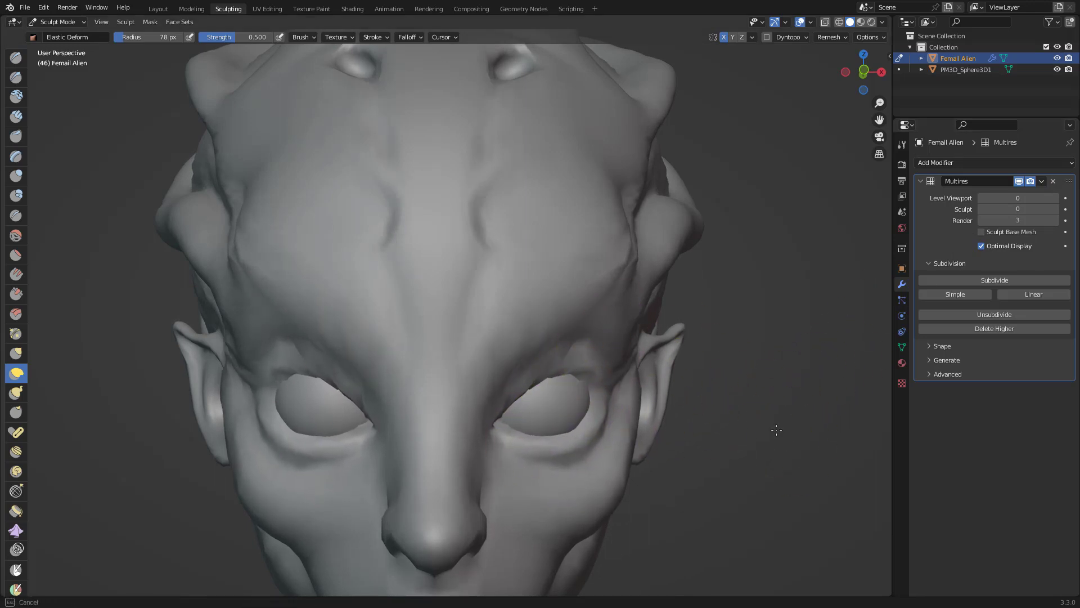
pyautogui.moveTo(799, 396); pyautogui.dragTo(781, 403, button='middle')
pyautogui.moveTo(744, 325); pyautogui.dragTo(757, 299)
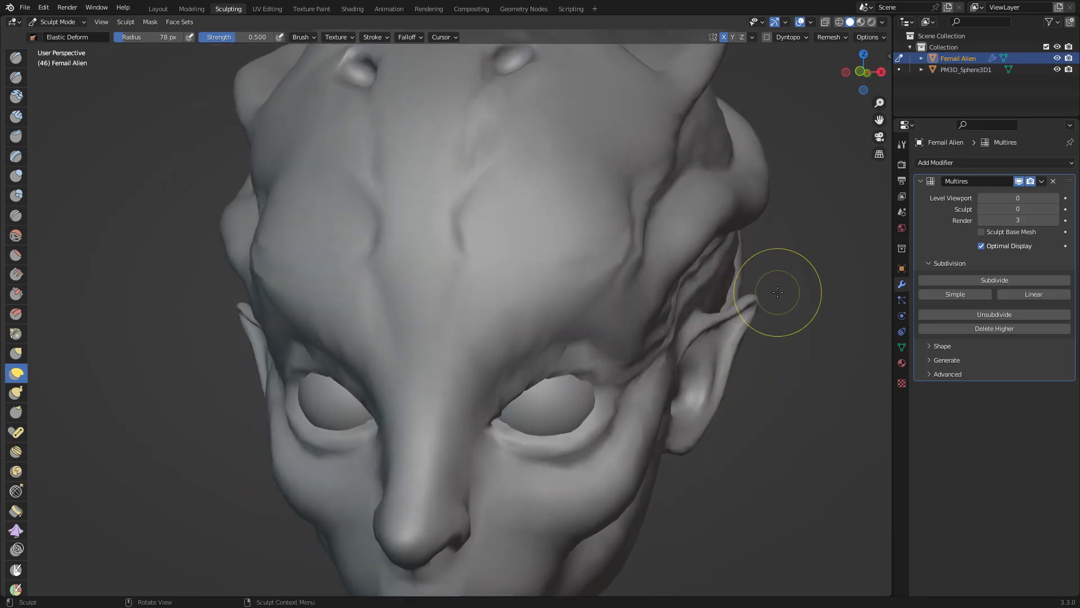
pyautogui.moveTo(788, 354)
pyautogui.mouseDown(button='middle')
pyautogui.moveTo(782, 372)
pyautogui.moveTo(800, 339)
pyautogui.mouseUp(button='middle')
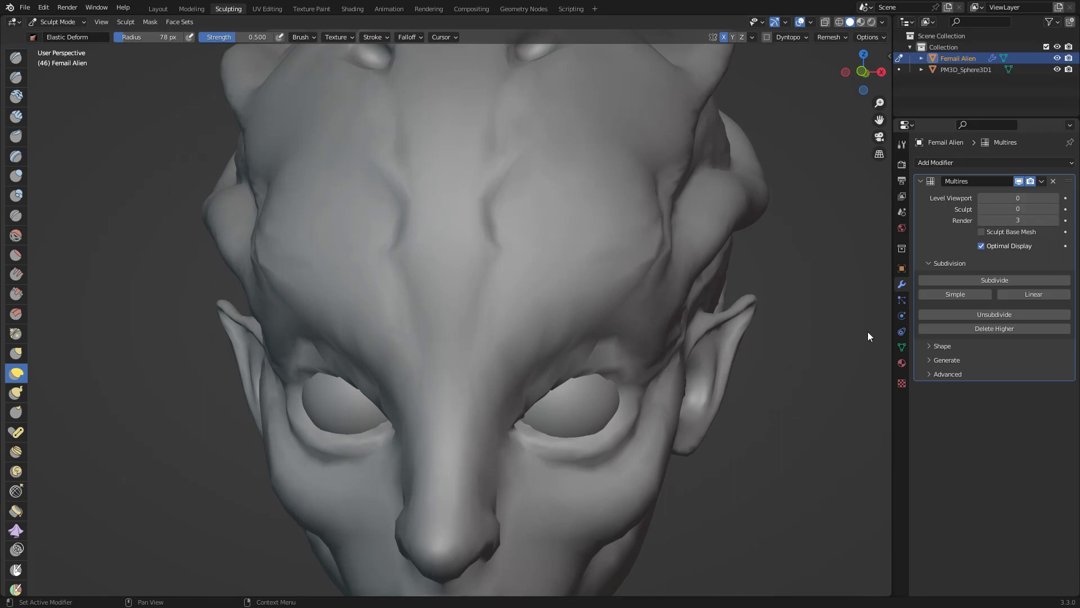
# Raise the Multires sculpt level back to 3 and check the reshaped eyes together with the fine detail.
pyautogui.moveTo(869, 336); pyautogui.dragTo(796, 378, button='middle')
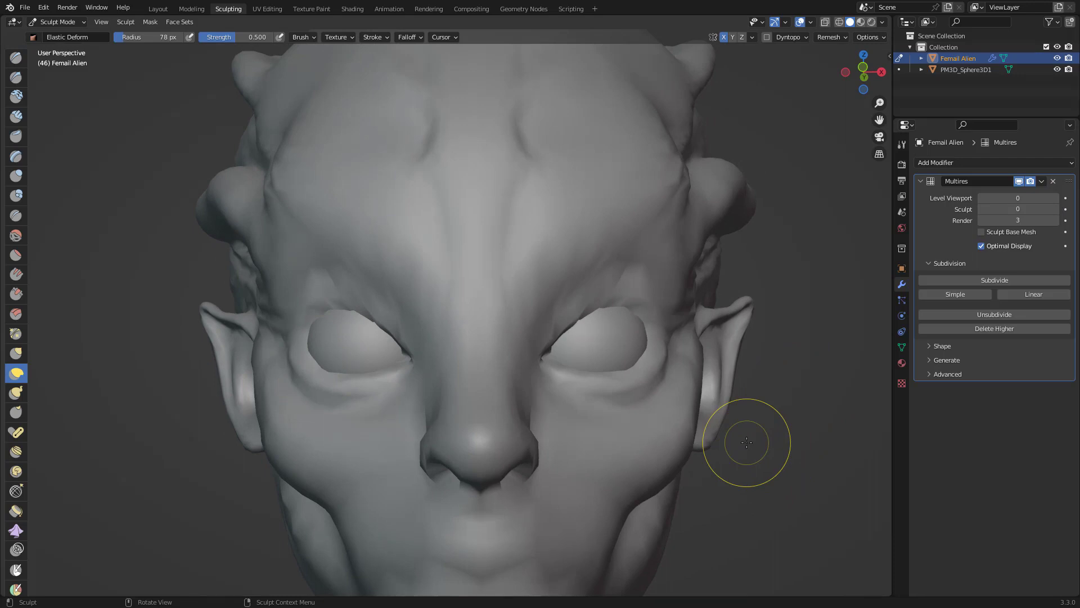
pyautogui.moveTo(776, 372); pyautogui.dragTo(777, 379, button='middle')
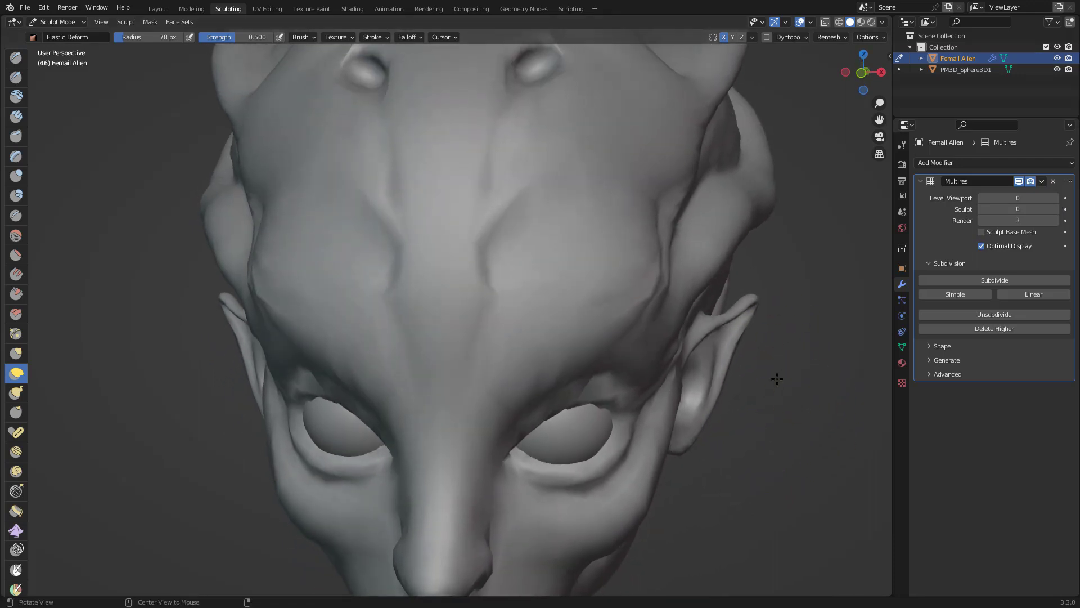
pyautogui.moveTo(780, 416); pyautogui.dragTo(819, 338, button='middle')
pyautogui.click(1056, 209)
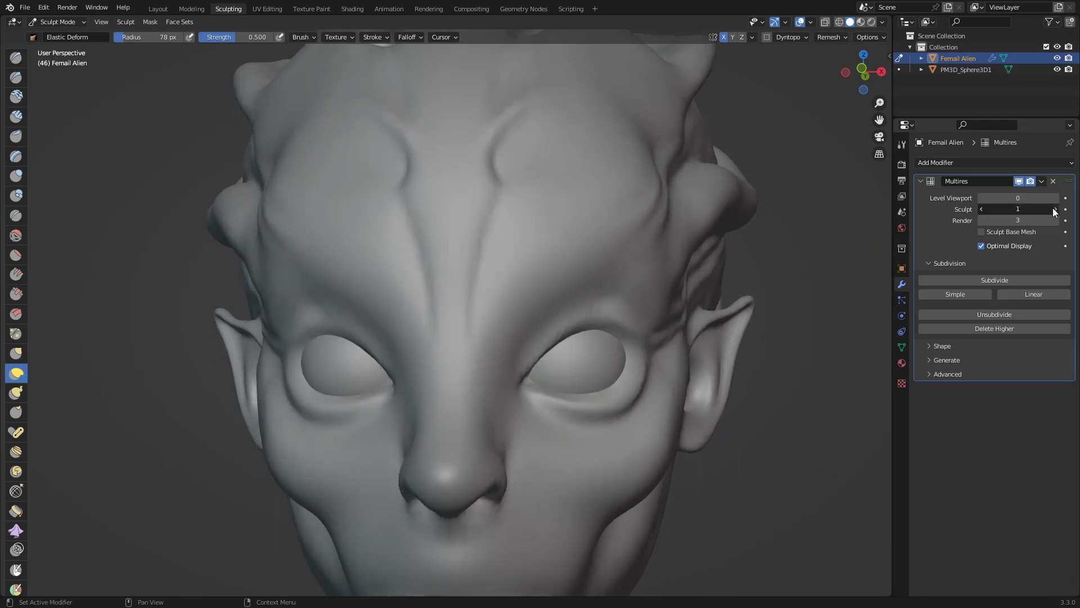
pyautogui.click(1056, 209)
pyautogui.click(1056, 209)
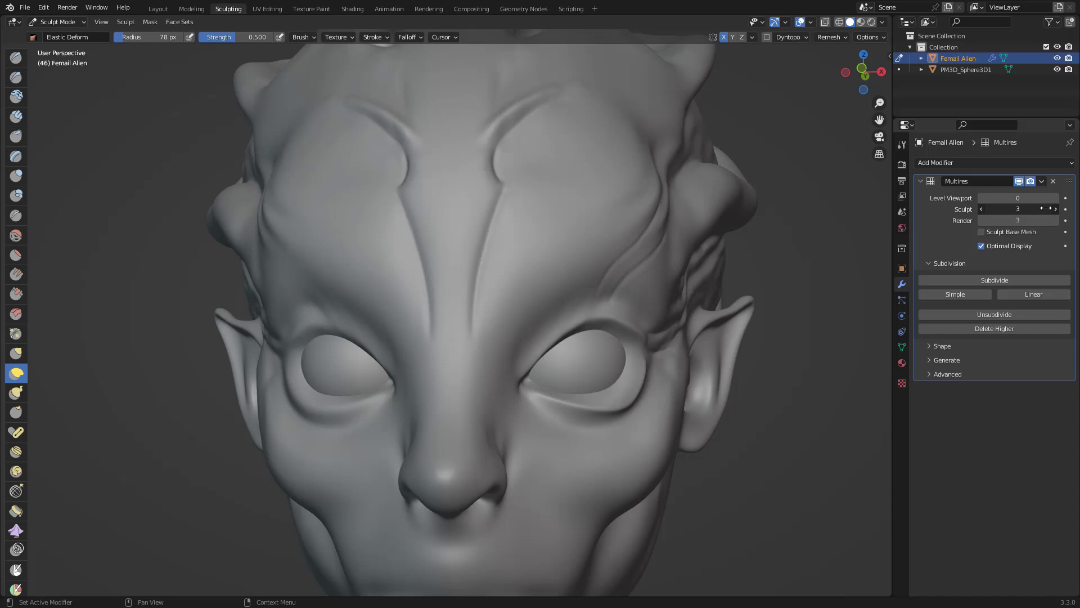
pyautogui.moveTo(741, 441); pyautogui.dragTo(708, 388, button='middle')
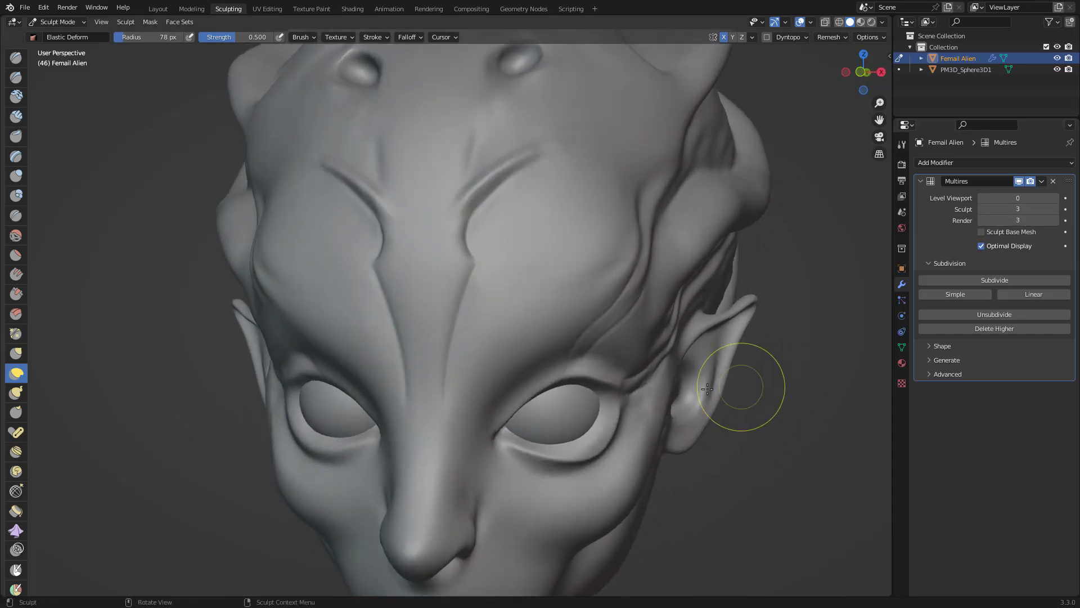
# Carve the mouth line and define the lips with the Draw Sharp brush at 45 px radius.
pyautogui.moveTo(756, 457); pyautogui.dragTo(805, 298, button='middle')
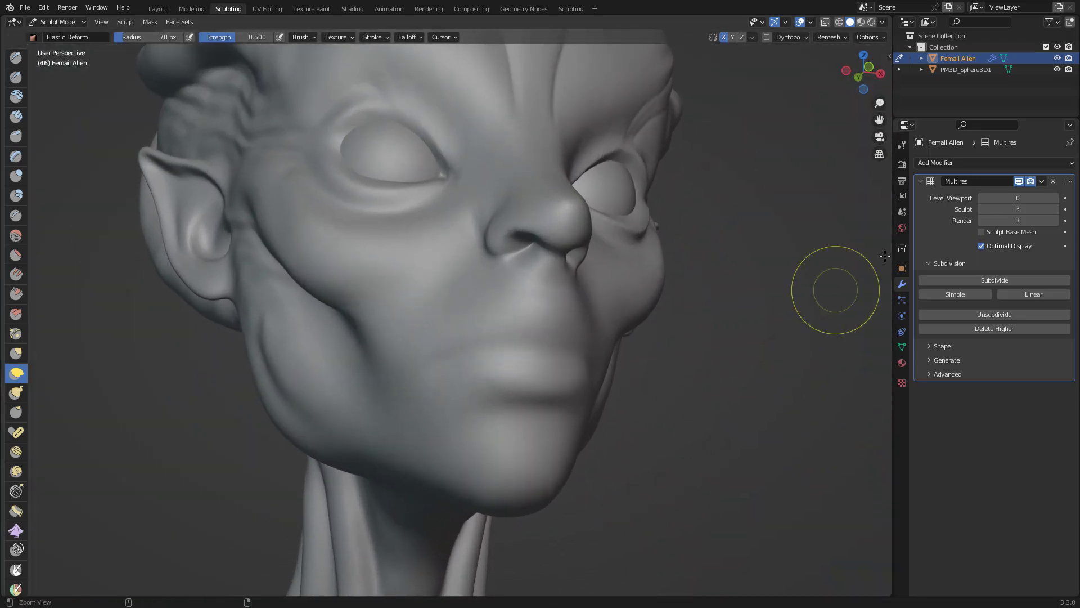
pyautogui.moveTo(817, 341); pyautogui.dragTo(811, 383, button='middle')
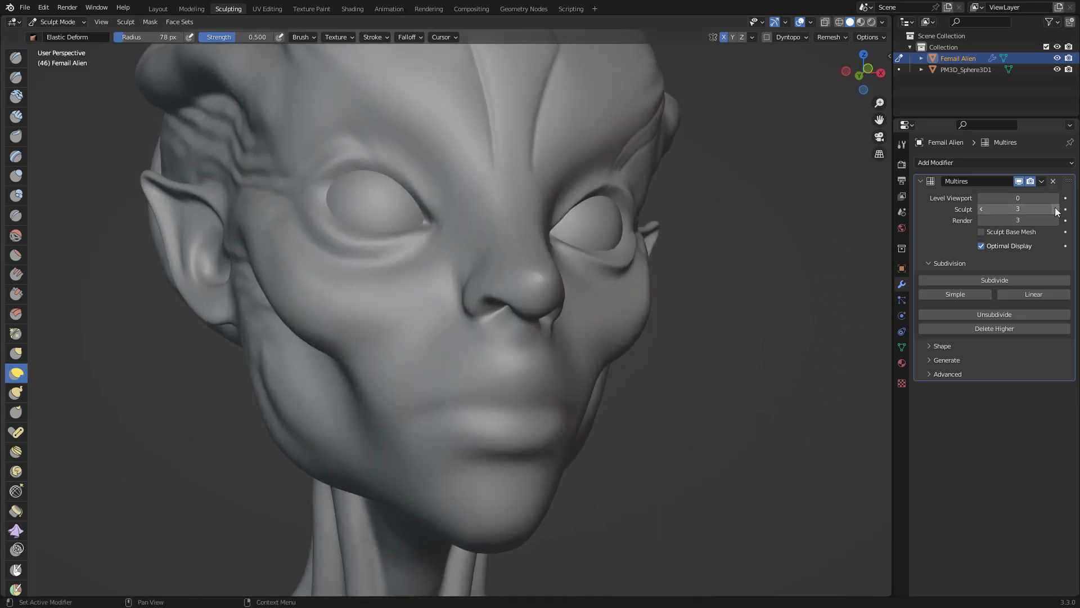
pyautogui.click(16, 78)
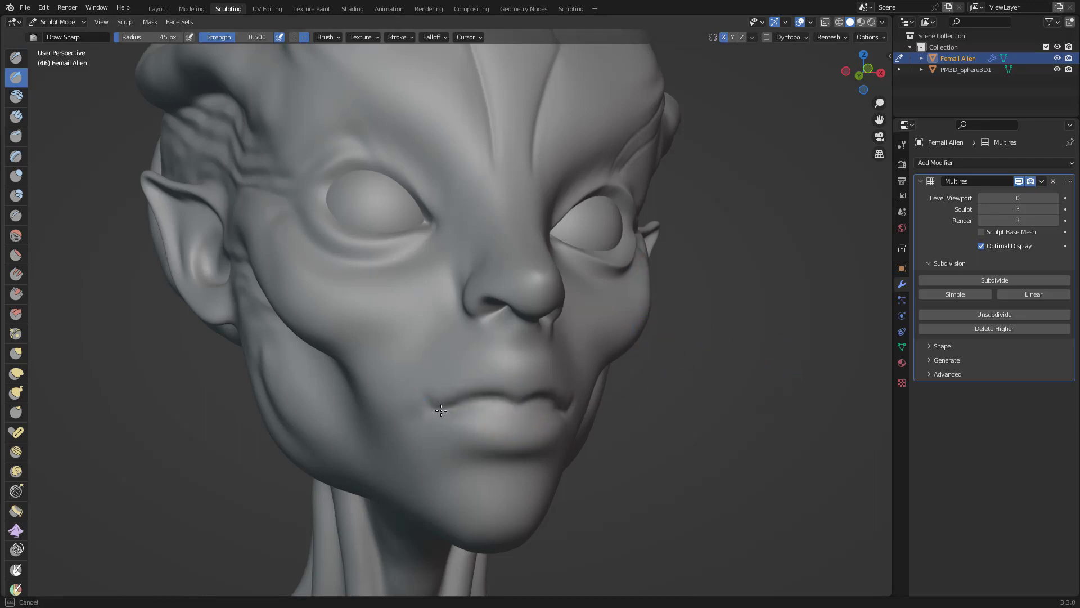
pyautogui.hotkey('ctrl', 'z')
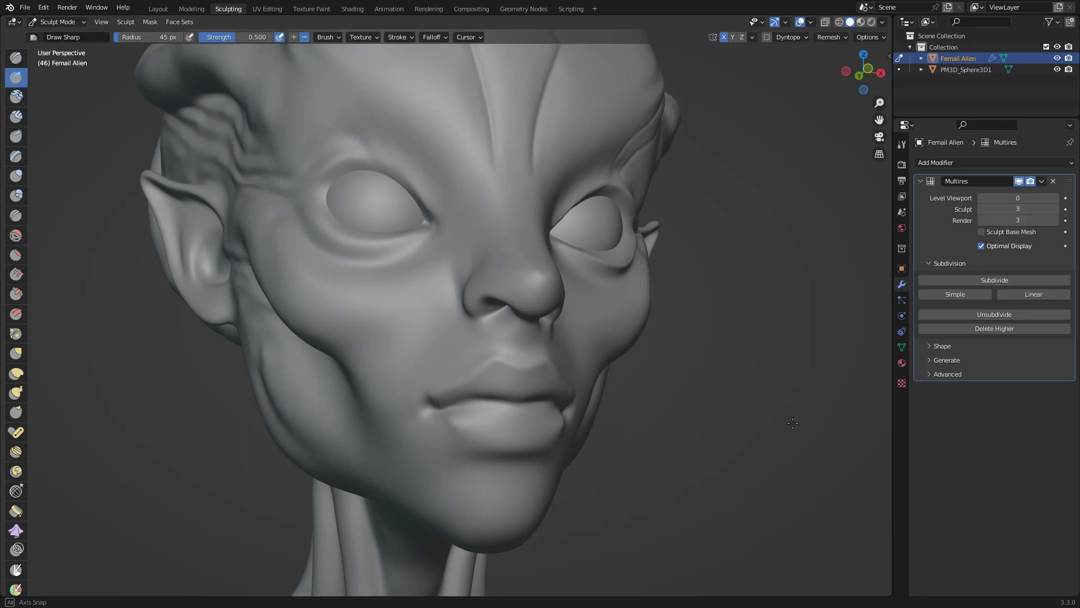
# Lower the Multires sculpt level to 0 and raise it again to compare the base head with the detailed one.
pyautogui.moveTo(793, 423); pyautogui.dragTo(763, 506, button='middle')
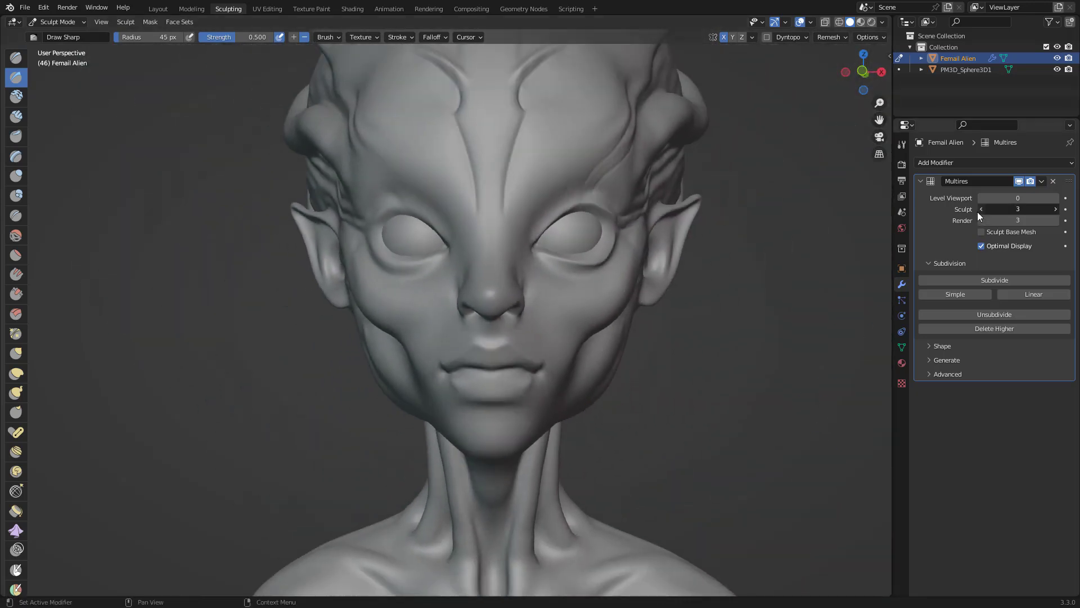
pyautogui.moveTo(982, 208); pyautogui.dragTo(951, 208)
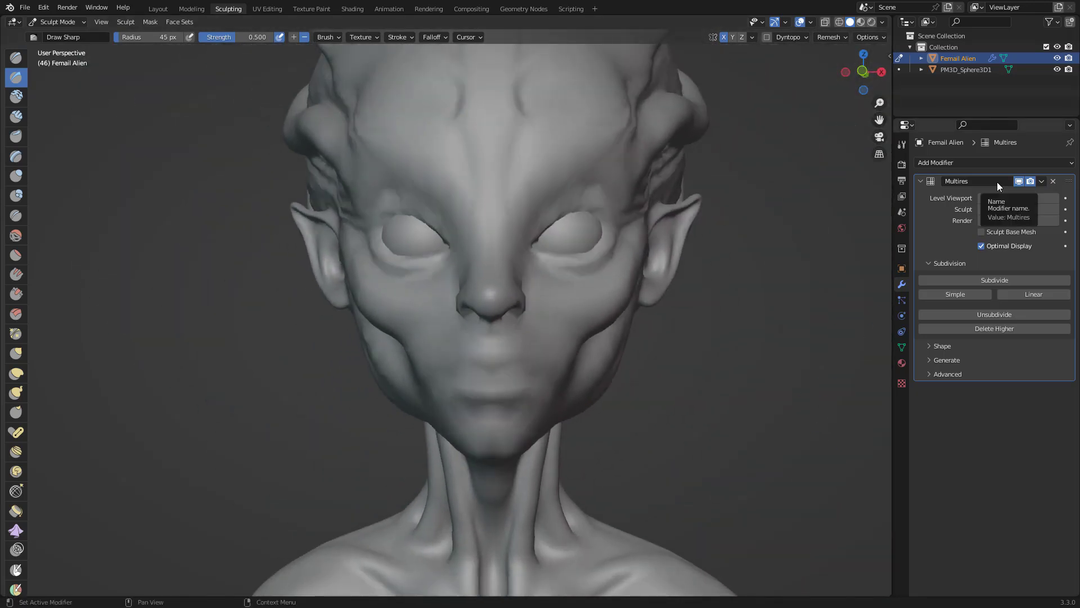
pyautogui.click(1055, 209)
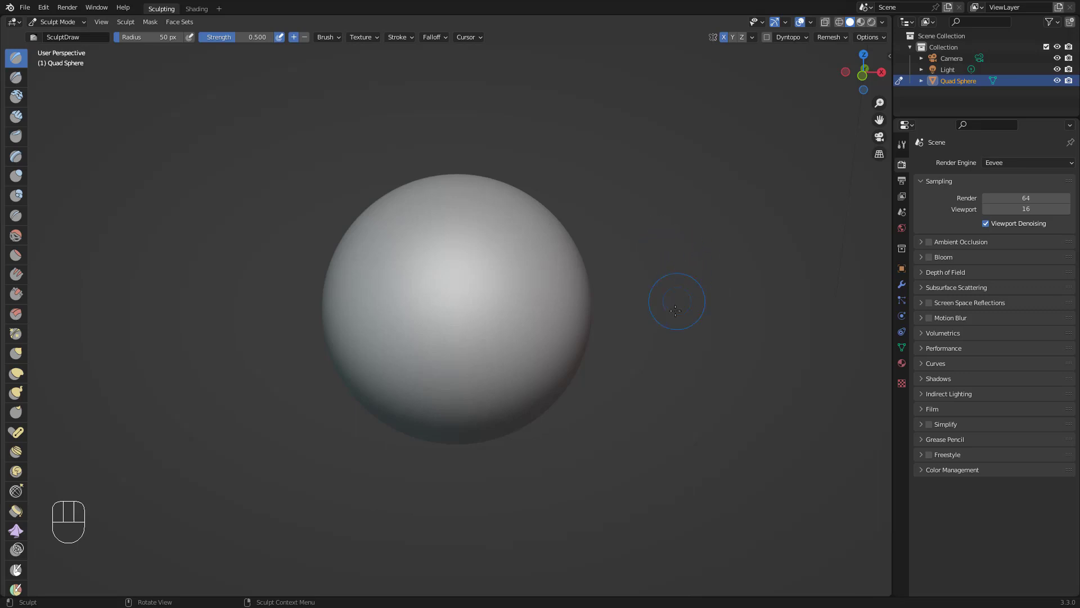
pyautogui.moveTo(709, 324)
pyautogui.mouseDown(button='middle')
pyautogui.moveTo(696, 320)
pyautogui.moveTo(715, 332)
pyautogui.mouseUp(button='middle')
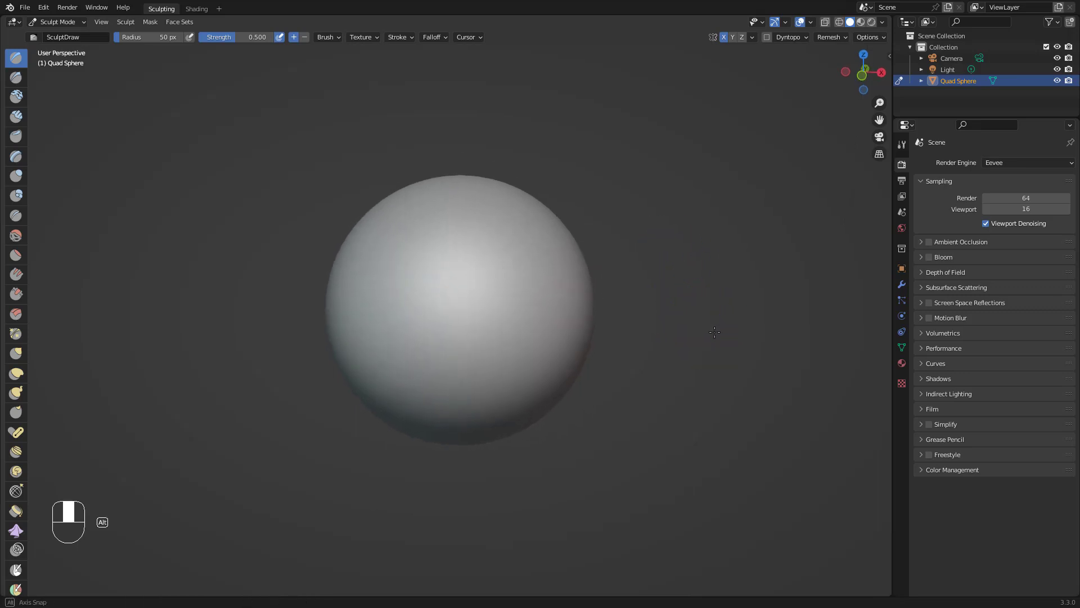
# Pull the lower part of the quad sphere downward with the Elastic Deform brush at 168 px radius.
pyautogui.click(16, 354)
pyautogui.click(15, 373)
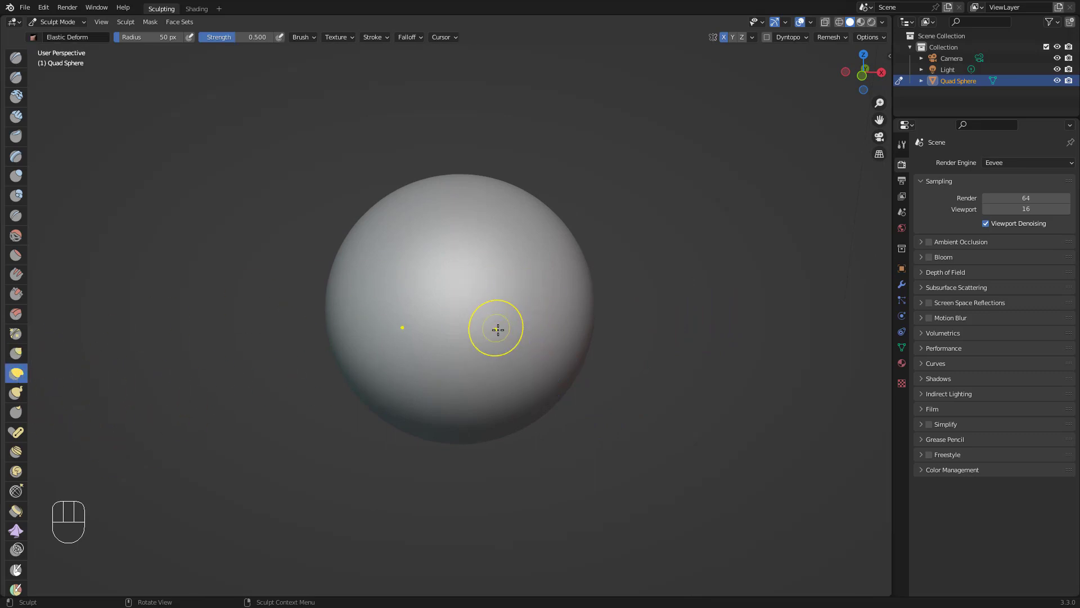
pyautogui.press(']')
pyautogui.press(']')
pyautogui.press(']')
pyautogui.press(']')
pyautogui.press(']')
pyautogui.press(']')
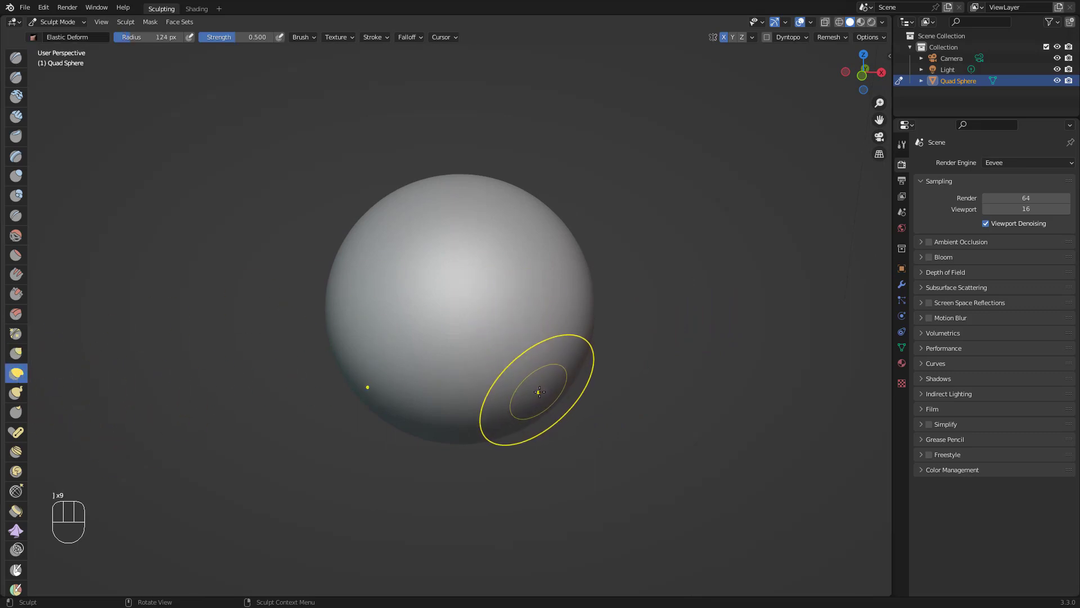
pyautogui.moveTo(694, 424)
pyautogui.mouseDown(button='middle')
pyautogui.moveTo(631, 378)
pyautogui.moveTo(631, 424)
pyautogui.mouseUp(button='middle')
pyautogui.moveTo(585, 436); pyautogui.dragTo(589, 550)
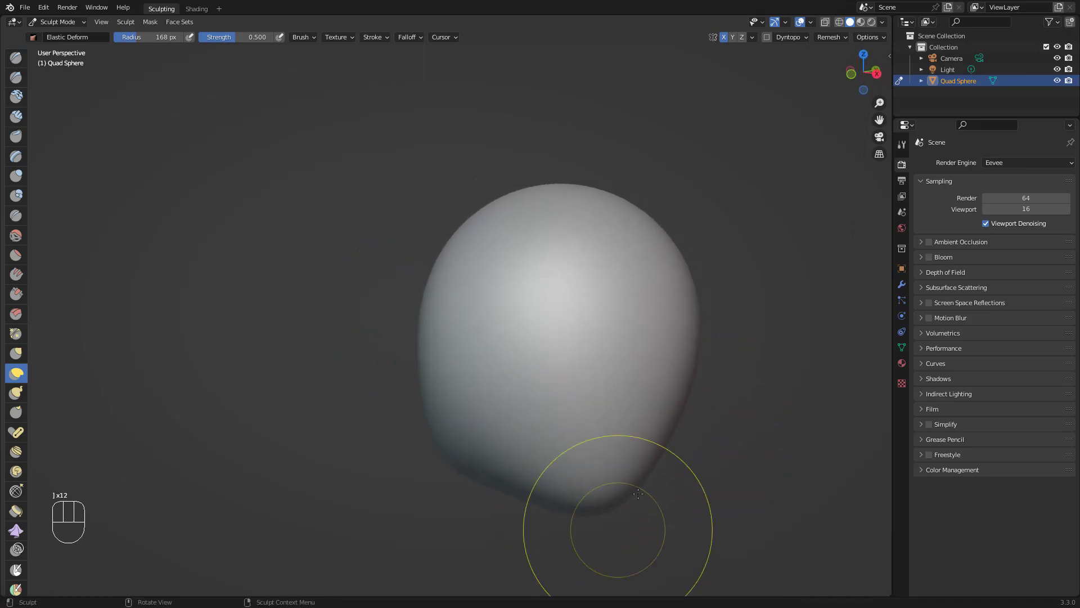
# Draw out the lower front of the sphere into a rough jaw and chin with Elastic Deform strokes from several angles.
pyautogui.moveTo(483, 433); pyautogui.dragTo(355, 522)
pyautogui.moveTo(482, 392); pyautogui.dragTo(462, 444)
pyautogui.moveTo(811, 448); pyautogui.dragTo(814, 449)
pyautogui.moveTo(784, 430); pyautogui.dragTo(742, 431, button='middle')
pyautogui.moveTo(594, 483); pyautogui.dragTo(526, 529)
pyautogui.keyDown('alt'); pyautogui.moveTo(752, 456); pyautogui.dragTo(663, 459, button='middle'); pyautogui.keyUp('alt')
pyautogui.moveTo(453, 450); pyautogui.dragTo(428, 458)
pyautogui.keyDown('alt'); pyautogui.moveTo(799, 374); pyautogui.dragTo(775, 364, button='middle'); pyautogui.keyUp('alt')
# In the right orthographic view, reshape the lower back, forehead and jaw with broad Elastic Deform strokes at 295 px radius.
pyautogui.click(868, 73)
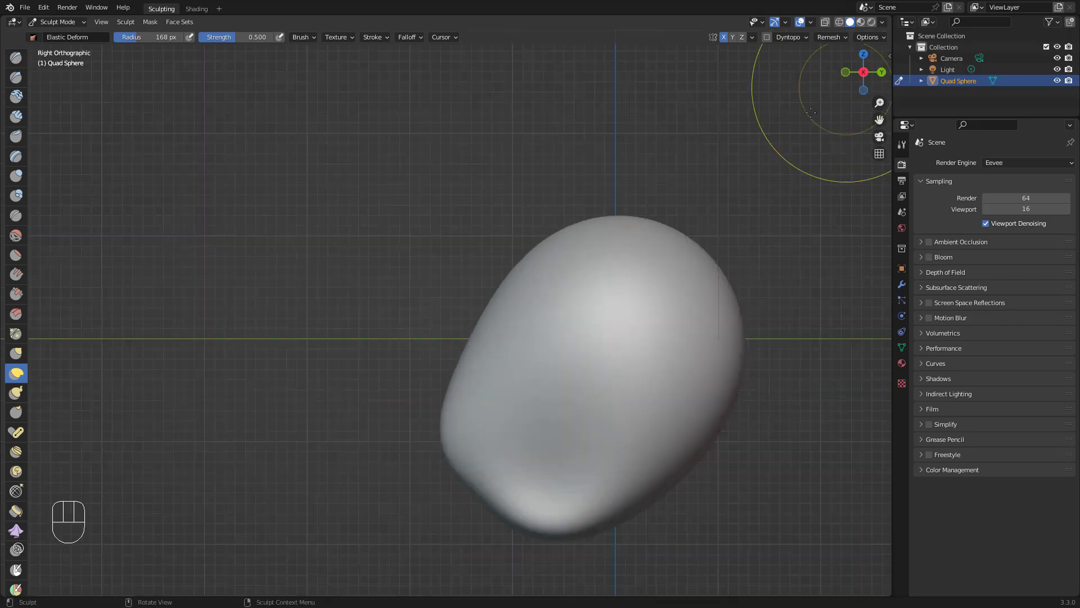
pyautogui.press('space')
pyautogui.press('space')
pyautogui.press('[')
pyautogui.press('[')
pyautogui.press('[')
pyautogui.press('[')
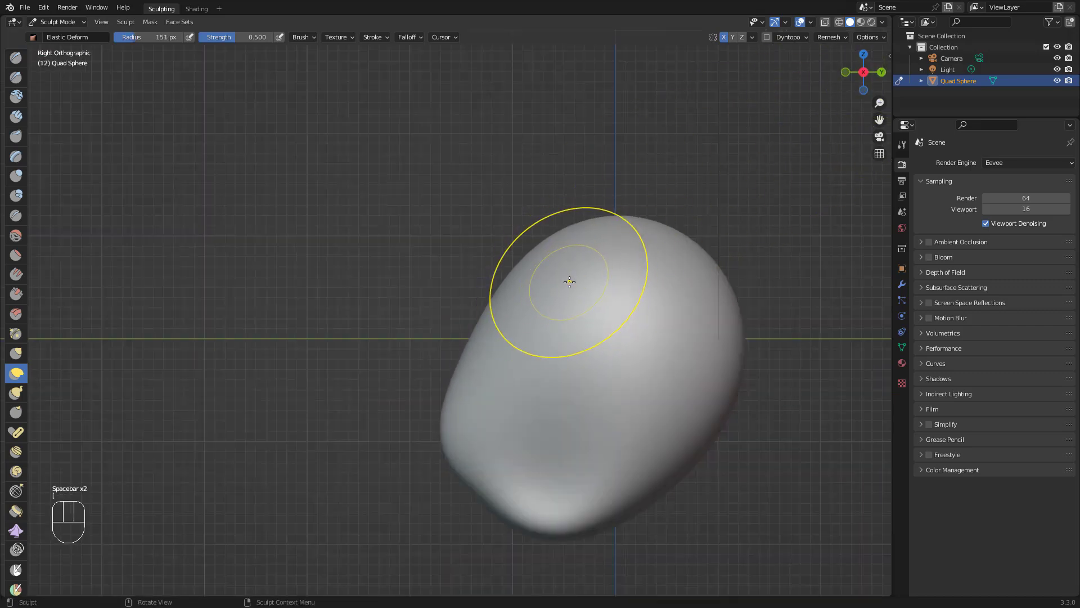
pyautogui.press(']')
pyautogui.press(']')
pyautogui.press(']')
pyautogui.press(']')
pyautogui.press(']')
pyautogui.press(']')
pyautogui.press('[')
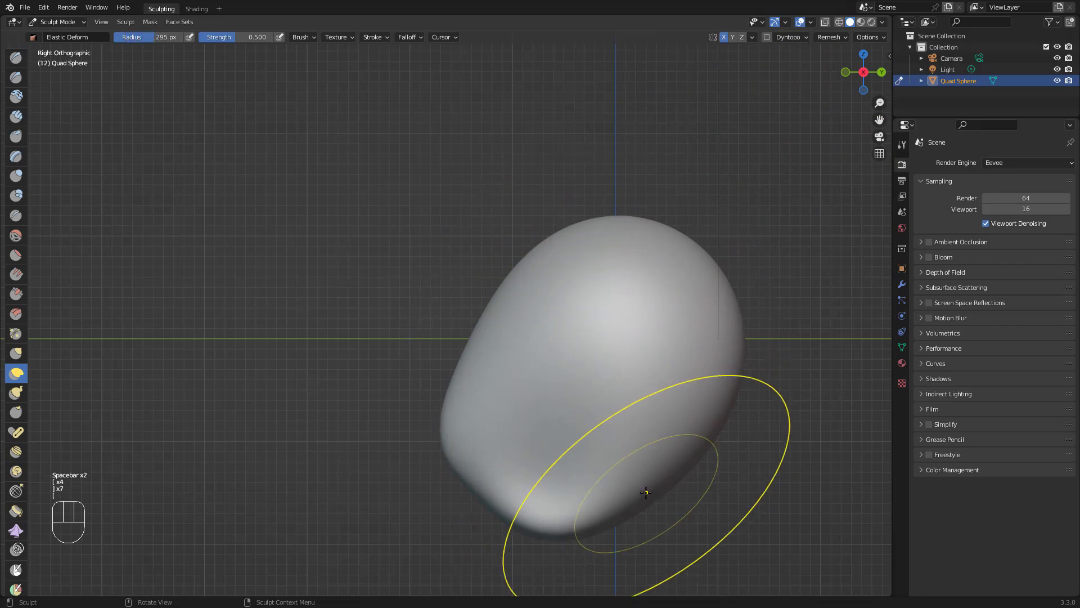
pyautogui.moveTo(648, 491)
pyautogui.mouseDown()
pyautogui.moveTo(804, 596)
pyautogui.moveTo(683, 535)
pyautogui.mouseUp()
pyautogui.moveTo(572, 332); pyautogui.dragTo(501, 297)
pyautogui.moveTo(490, 478)
pyautogui.mouseDown()
pyautogui.moveTo(537, 509)
pyautogui.moveTo(580, 472)
pyautogui.moveTo(576, 442)
pyautogui.moveTo(524, 457)
pyautogui.mouseUp()
# Pull a neck down and back from the head and hollow the area under the chin with Elastic Deform at 214 px radius.
pyautogui.press('[')
pyautogui.press('[')
pyautogui.press('[')
pyautogui.moveTo(529, 389)
pyautogui.mouseDown()
pyautogui.moveTo(530, 463)
pyautogui.moveTo(633, 498)
pyautogui.mouseUp()
pyautogui.moveTo(723, 487); pyautogui.dragTo(763, 512)
pyautogui.moveTo(751, 506)
pyautogui.mouseDown()
pyautogui.moveTo(752, 532)
pyautogui.moveTo(718, 567)
pyautogui.mouseUp()
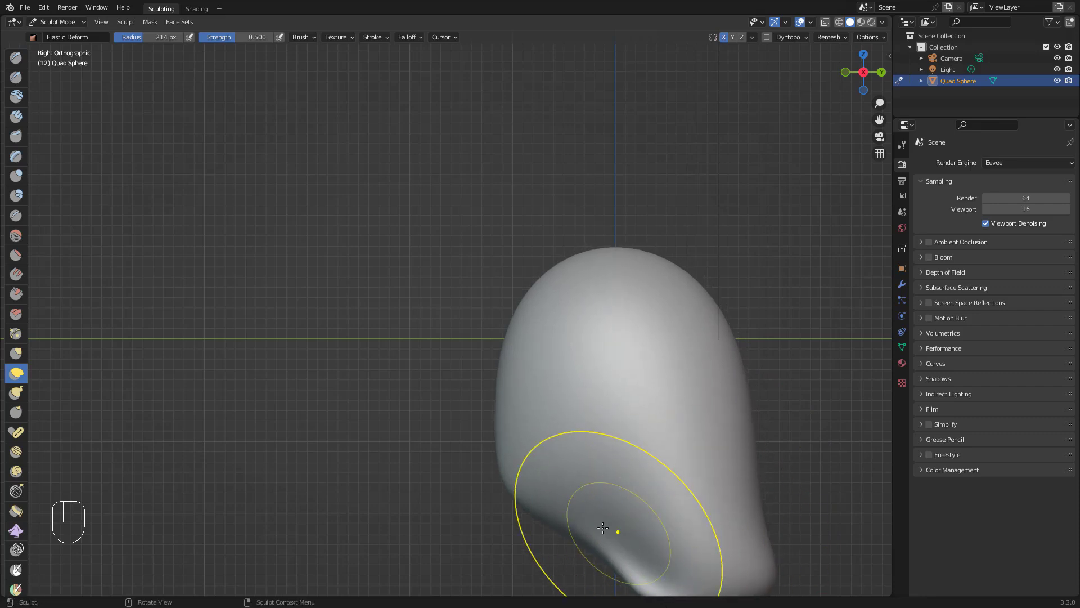
pyautogui.moveTo(617, 531); pyautogui.dragTo(642, 466)
pyautogui.press('e')
pyautogui.moveTo(724, 446); pyautogui.dragTo(766, 345, button='middle')
pyautogui.click(863, 72)
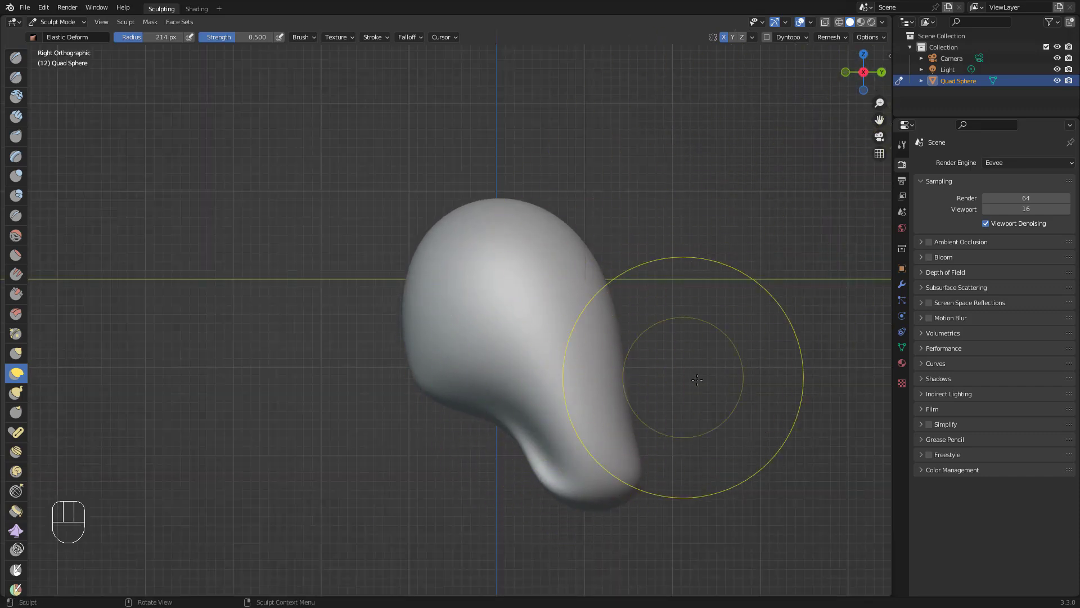
pyautogui.moveTo(700, 337)
pyautogui.mouseDown(button='middle')
pyautogui.moveTo(729, 400)
pyautogui.moveTo(704, 411)
pyautogui.mouseUp(button='middle')
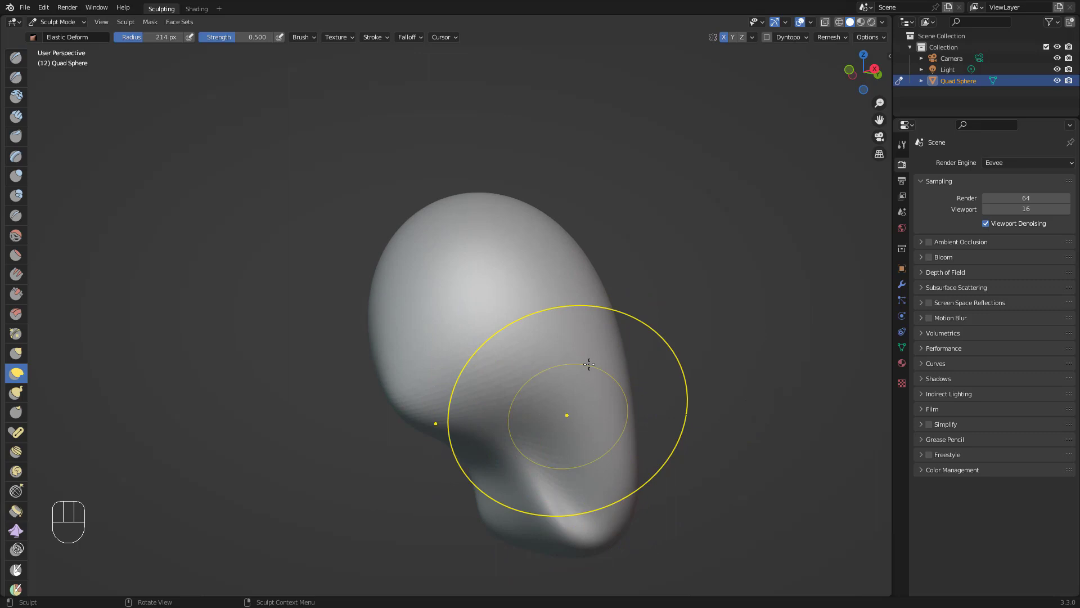
# Turn on the wireframe overlay and examine the mesh density around the head and neck.
pyautogui.click(811, 22)
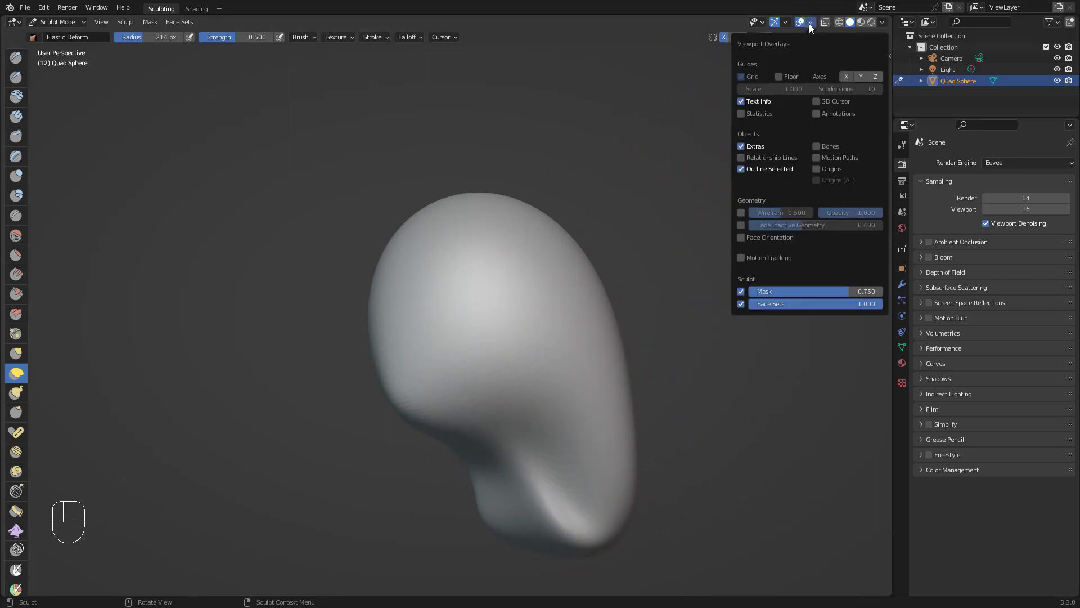
pyautogui.click(742, 212)
pyautogui.keyDown('alt'); pyautogui.moveTo(656, 335); pyautogui.dragTo(607, 428); pyautogui.keyUp('alt')
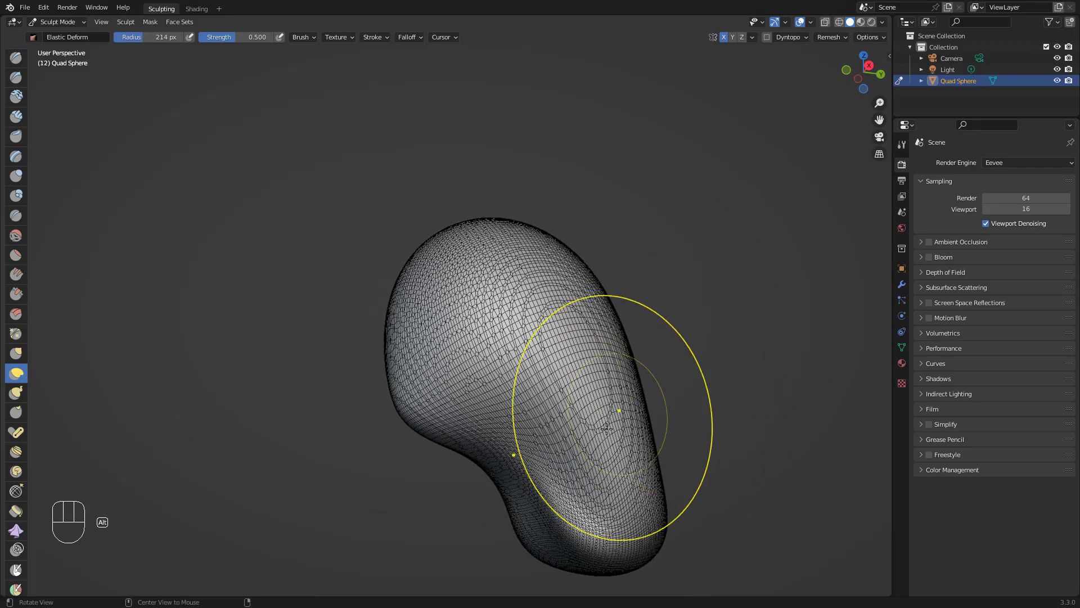
pyautogui.moveTo(650, 338)
pyautogui.keyDown('alt'); pyautogui.mouseDown(button='middle')
pyautogui.moveTo(812, 378)
pyautogui.moveTo(743, 345)
pyautogui.moveTo(770, 340)
pyautogui.mouseUp(button='middle'); pyautogui.keyUp('alt')
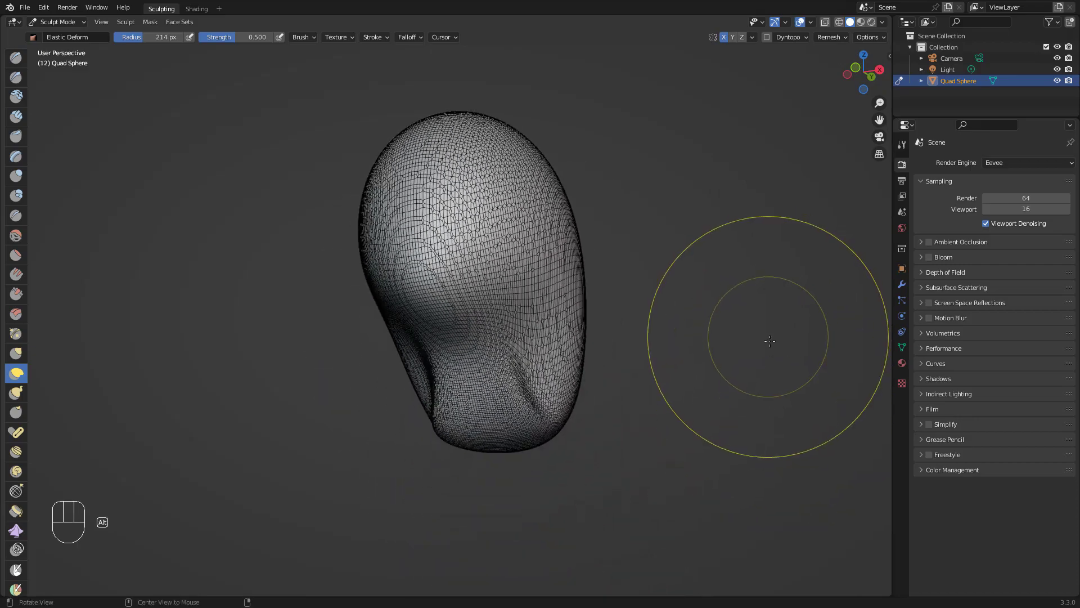
pyautogui.keyDown('alt'); pyautogui.moveTo(769, 341); pyautogui.dragTo(752, 345); pyautogui.keyUp('alt')
# Stretch the neck further downward and refine the face and back of the head with Elastic Deform strokes.
pyautogui.moveTo(507, 422); pyautogui.dragTo(548, 603)
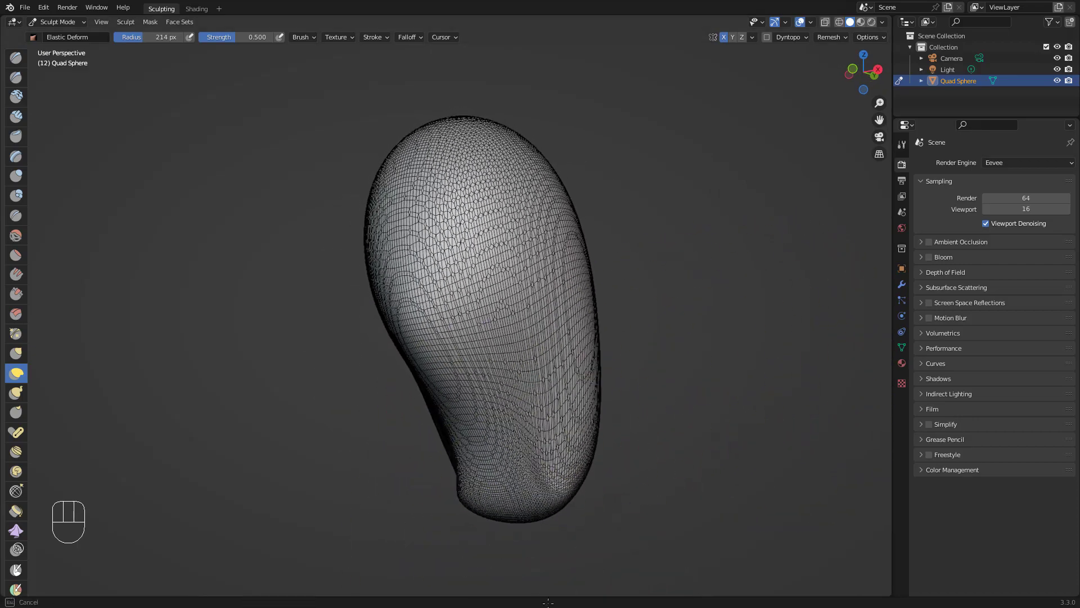
pyautogui.keyDown('alt'); pyautogui.moveTo(548, 602); pyautogui.dragTo(488, 369, button='middle'); pyautogui.keyUp('alt')
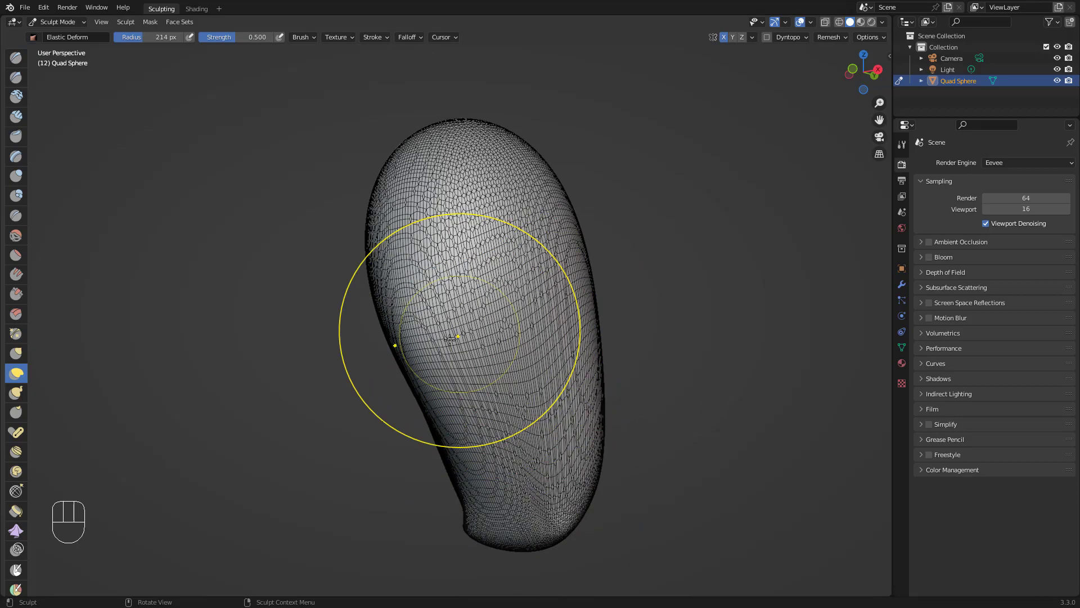
pyautogui.moveTo(449, 340)
pyautogui.mouseDown()
pyautogui.moveTo(456, 190)
pyautogui.moveTo(480, 285)
pyautogui.moveTo(453, 298)
pyautogui.moveTo(425, 371)
pyautogui.moveTo(436, 360)
pyautogui.moveTo(439, 380)
pyautogui.mouseUp()
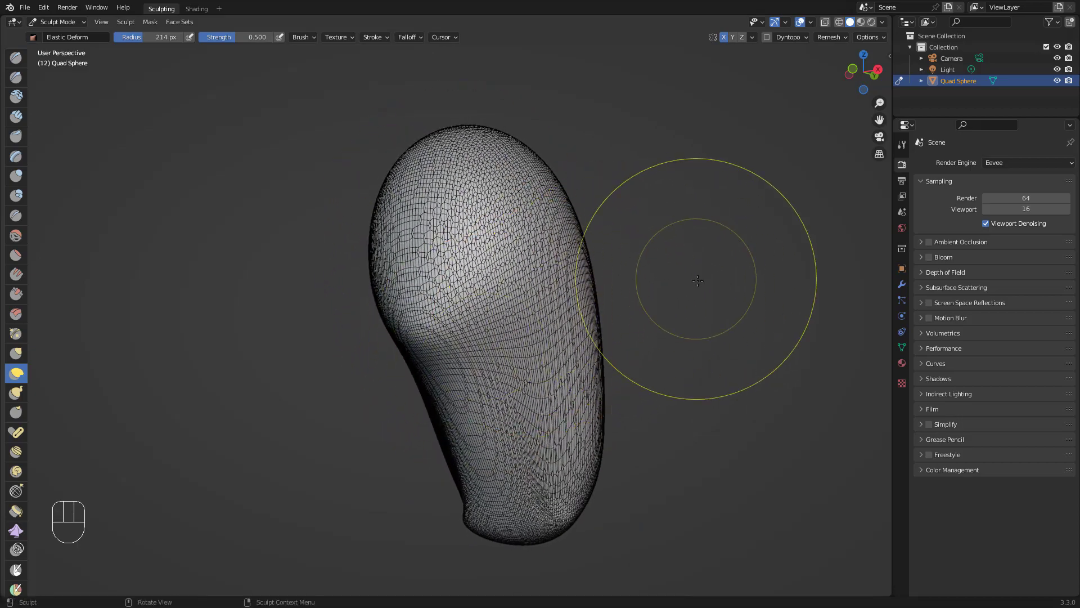
pyautogui.moveTo(713, 285); pyautogui.dragTo(636, 268, button='middle')
pyautogui.moveTo(507, 273); pyautogui.dragTo(537, 237)
pyautogui.moveTo(442, 321); pyautogui.dragTo(429, 372)
pyautogui.moveTo(594, 339); pyautogui.dragTo(625, 323)
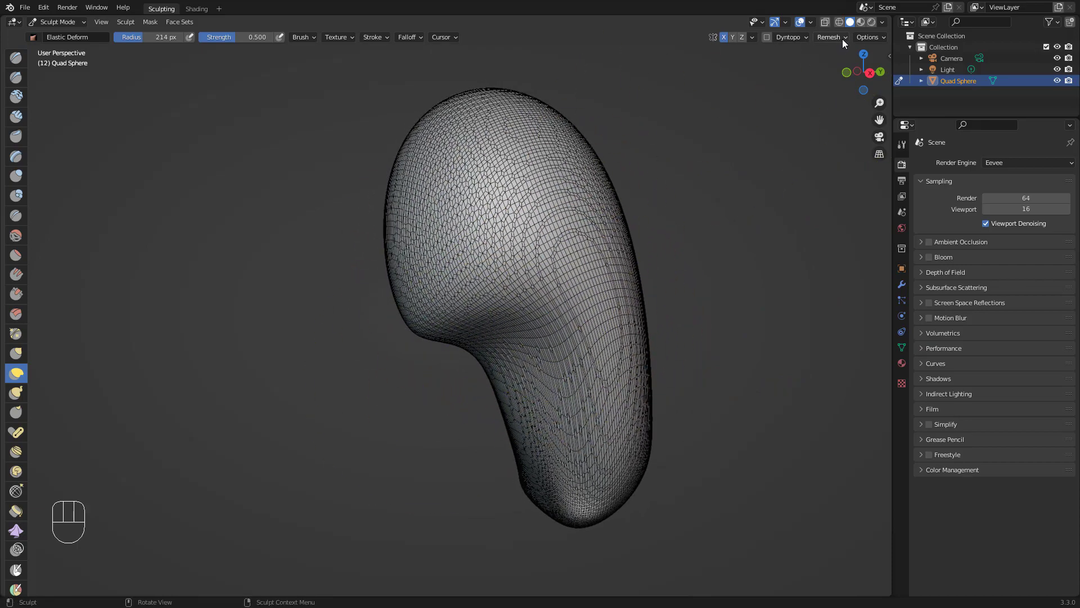
pyautogui.moveTo(711, 265)
pyautogui.keyDown('alt'); pyautogui.mouseDown(button='middle')
pyautogui.moveTo(754, 301)
pyautogui.moveTo(699, 326)
pyautogui.moveTo(732, 348)
pyautogui.mouseUp(button='middle'); pyautogui.keyUp('alt')
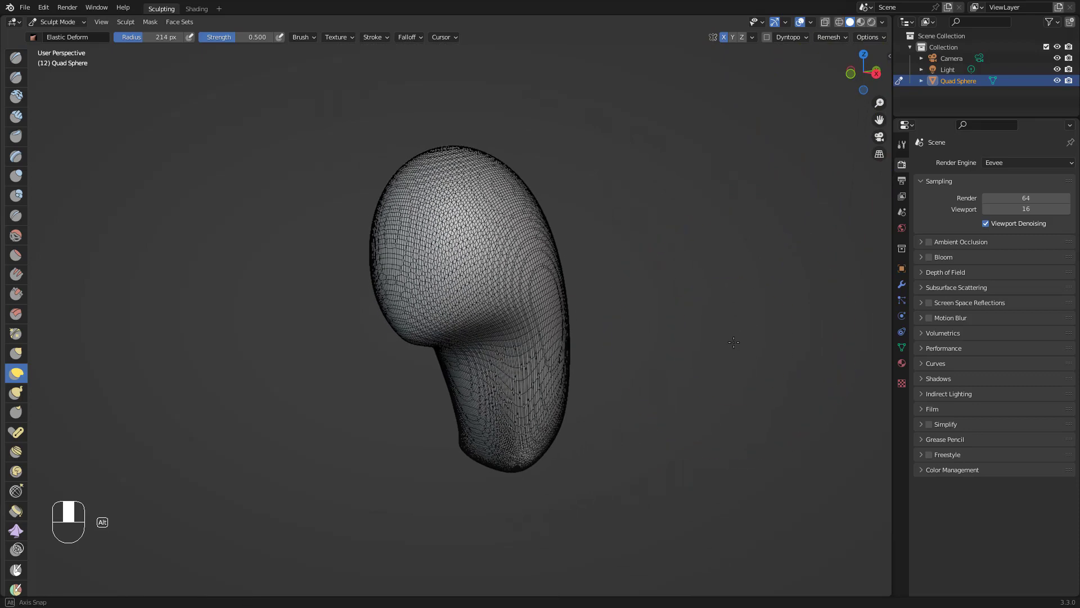
# Turn off the wireframe overlay and check the shading of the stretched neck.
pyautogui.click(809, 23)
pyautogui.click(741, 212)
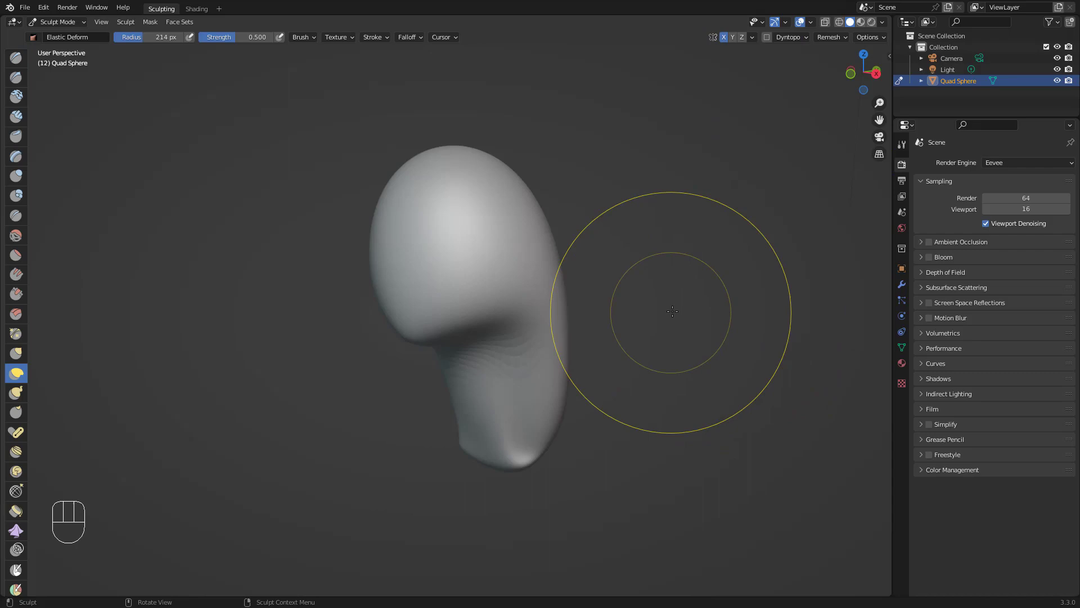
pyautogui.moveTo(675, 313)
pyautogui.keyDown('alt'); pyautogui.mouseDown(button='middle')
pyautogui.moveTo(690, 324)
pyautogui.moveTo(682, 316)
pyautogui.mouseUp(button='middle'); pyautogui.keyUp('alt')
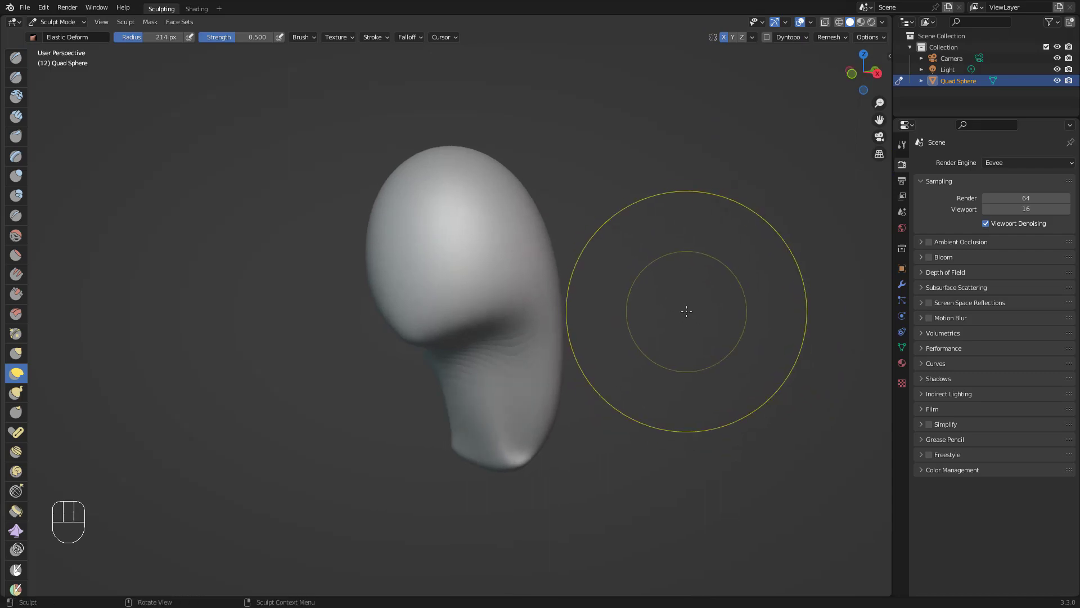
# Try a coarse voxel remesh of the head at a voxel size of 0.332 m and undo it.
pyautogui.hotkey('shift', 'r')
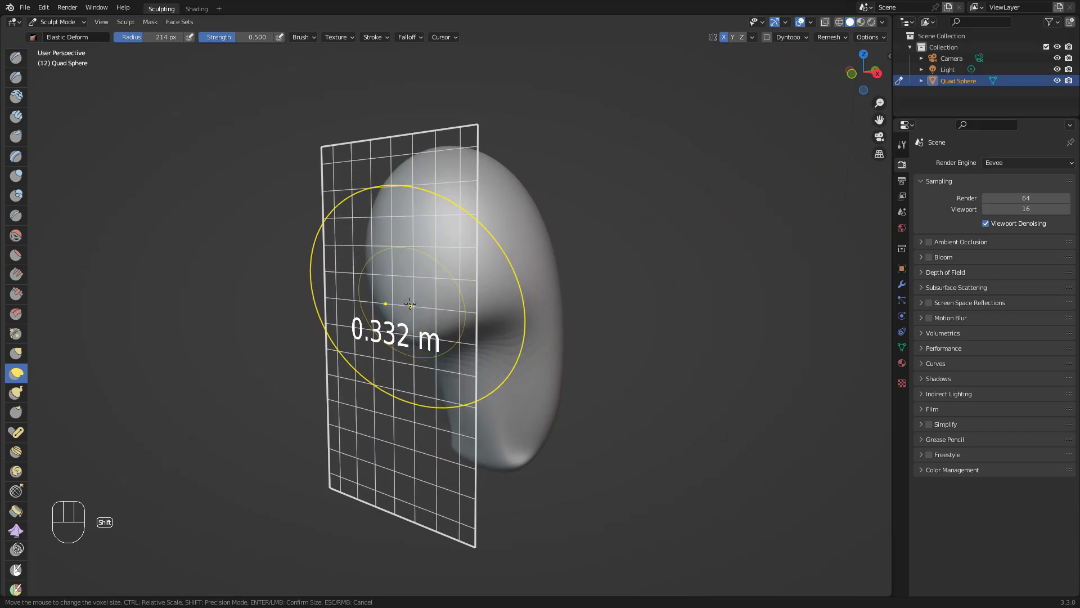
pyautogui.click(411, 303)
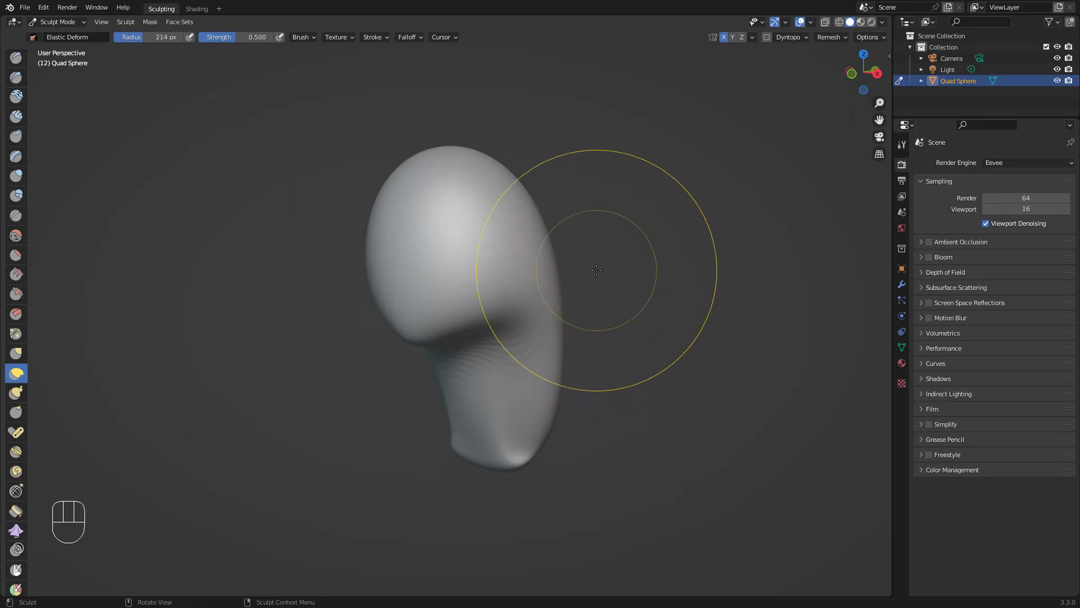
pyautogui.hotkey('ctrl', 'r')
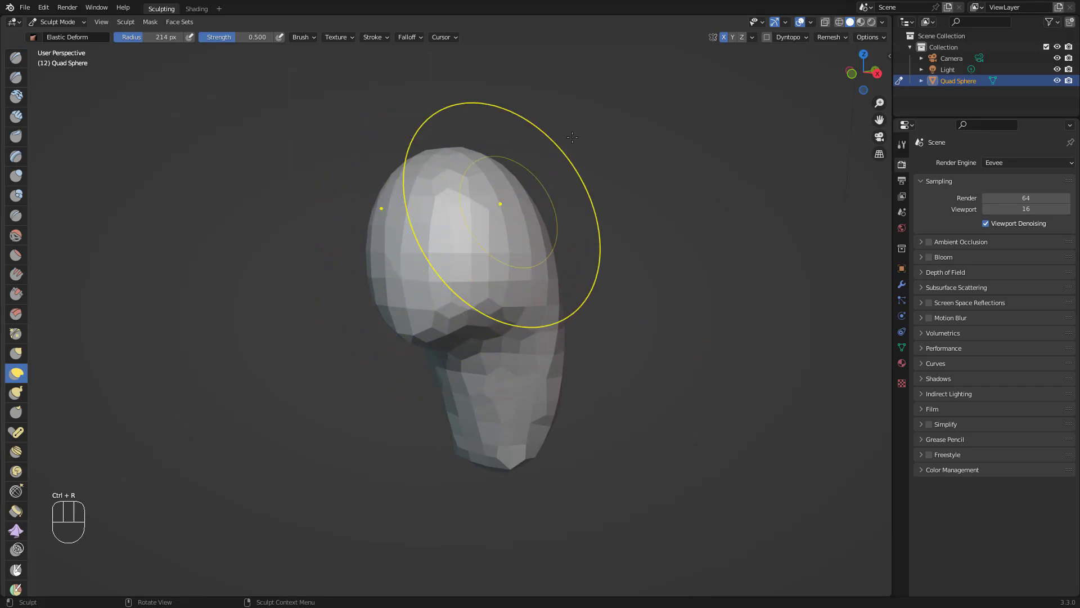
pyautogui.click(811, 22)
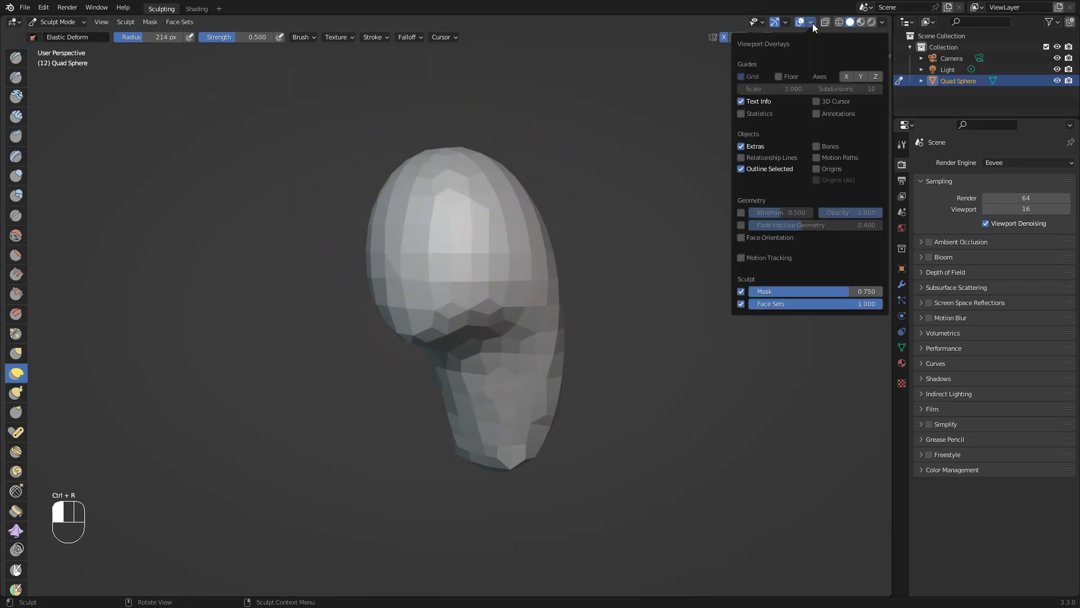
pyautogui.click(740, 213)
pyautogui.click(740, 213)
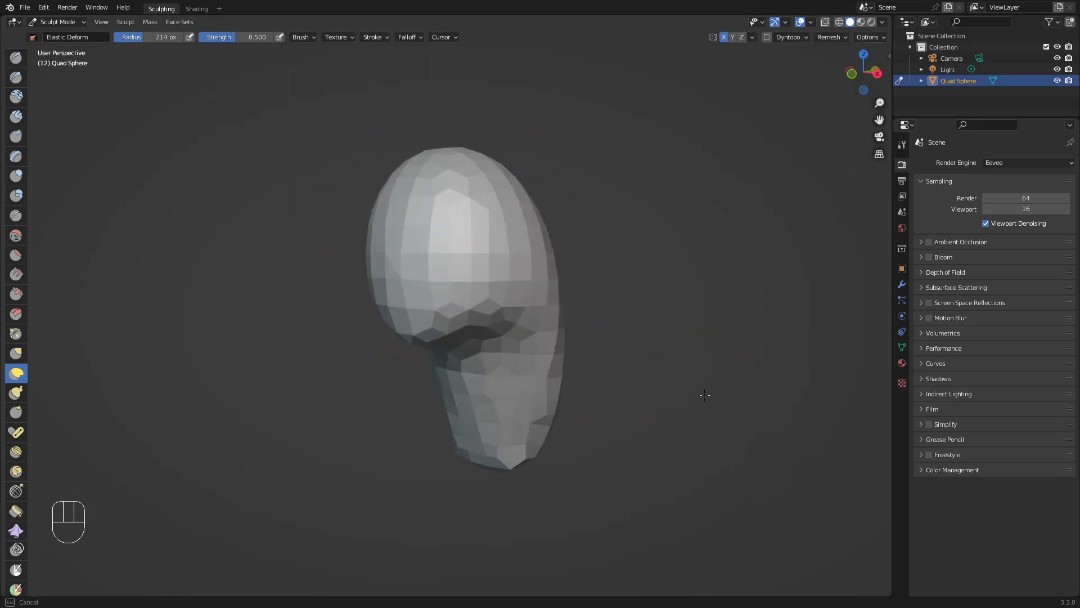
pyautogui.hotkey('ctrl', 'z')
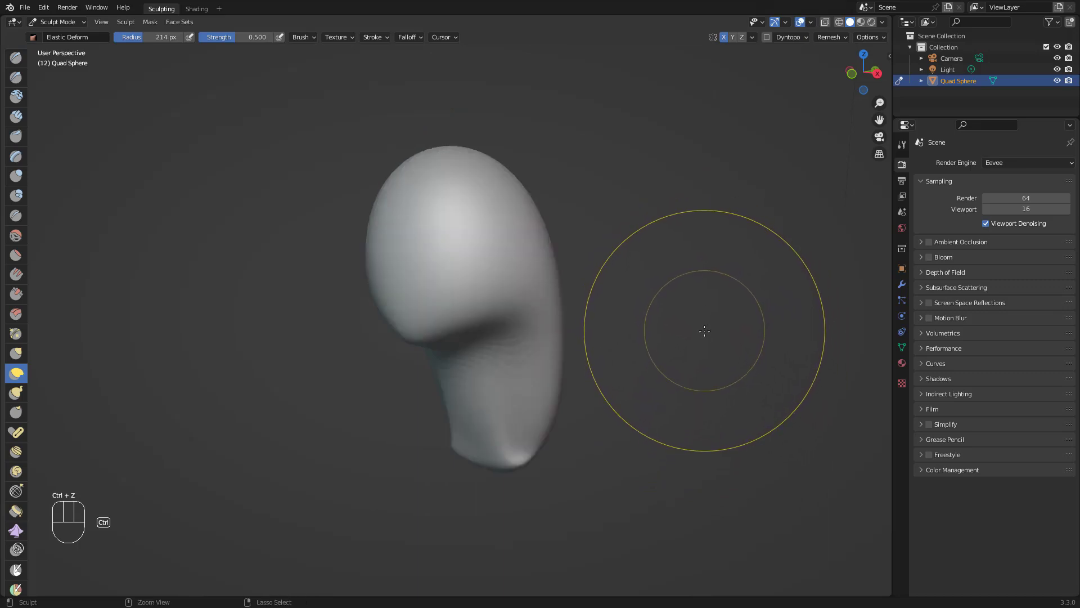
# Set a much finer voxel size, voxel-remesh the head, and smooth the stretched area where the head meets the neck.
pyautogui.keyDown('alt'); pyautogui.moveTo(678, 386); pyautogui.dragTo(644, 356, button='middle'); pyautogui.keyUp('alt')
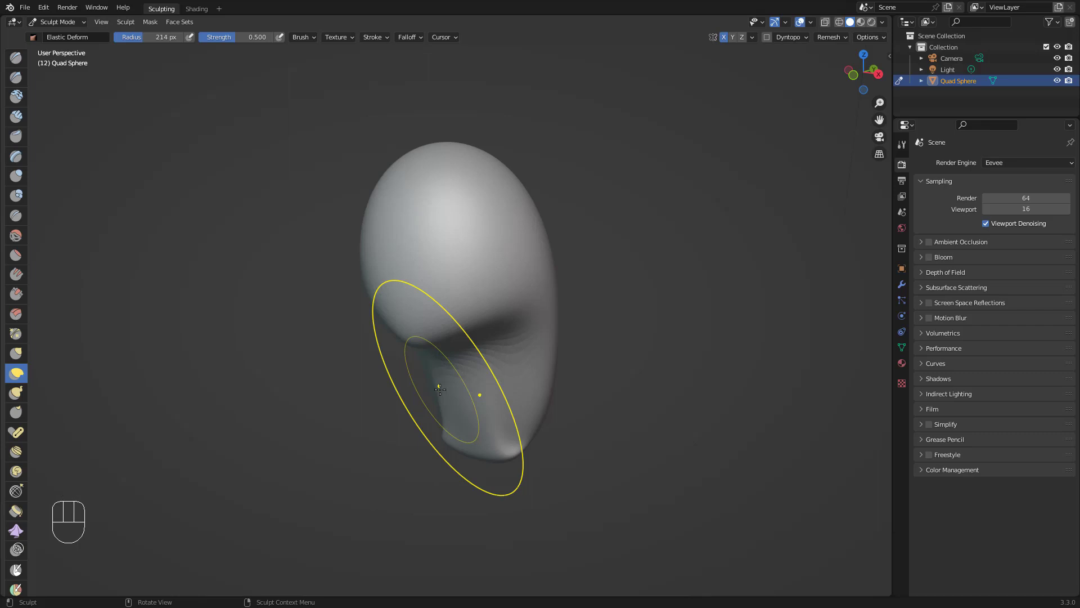
pyautogui.moveTo(657, 287); pyautogui.dragTo(663, 272, button='middle')
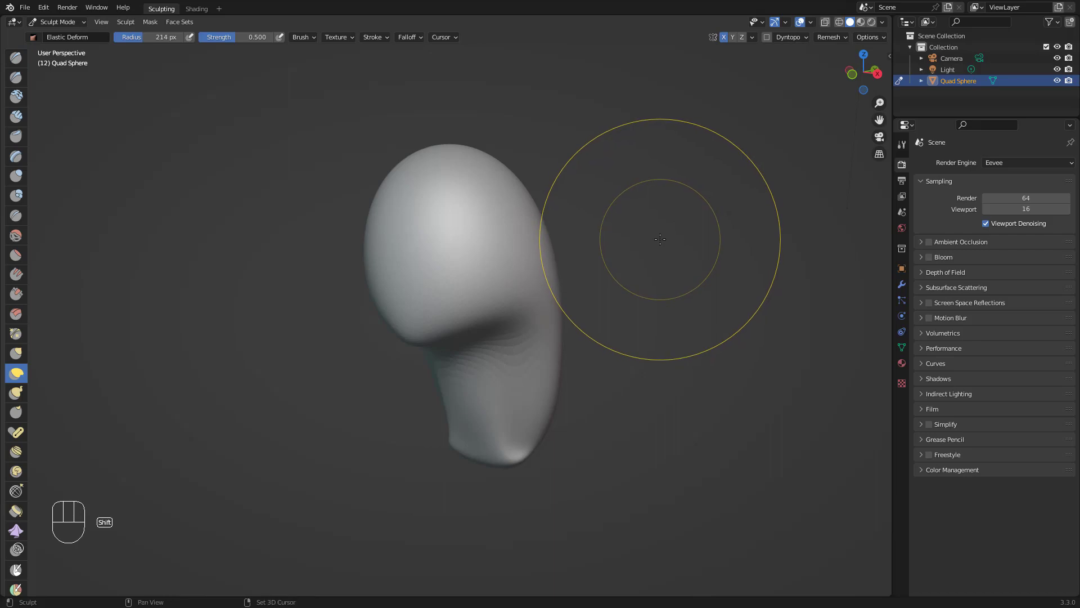
pyautogui.hotkey('shift', 'r')
pyautogui.hotkey('shift', 'r')
pyautogui.hotkey('shift', 'r')
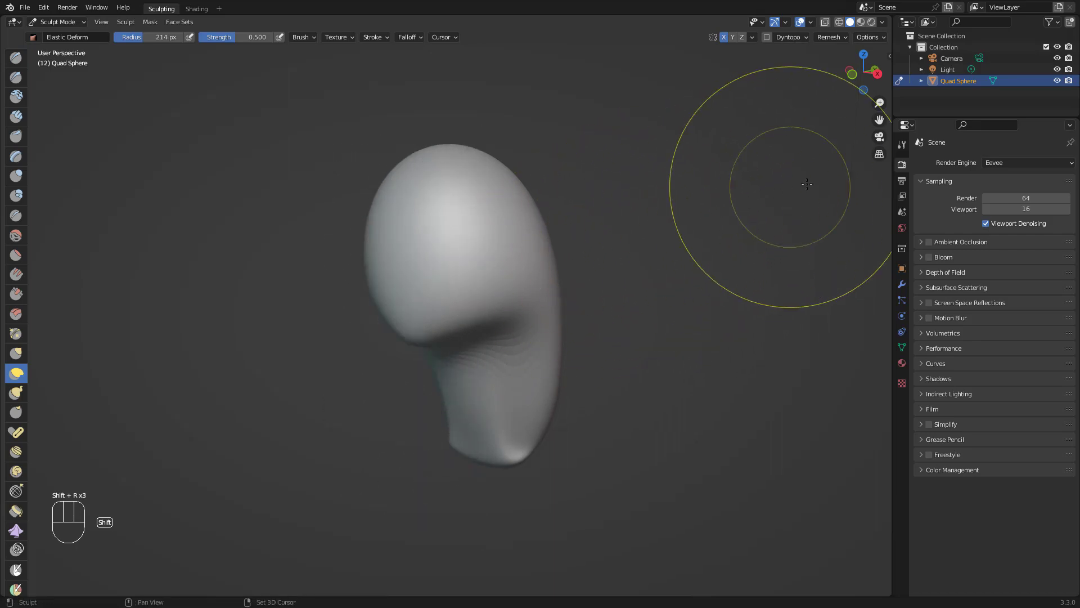
pyautogui.hotkey('shift', 'r')
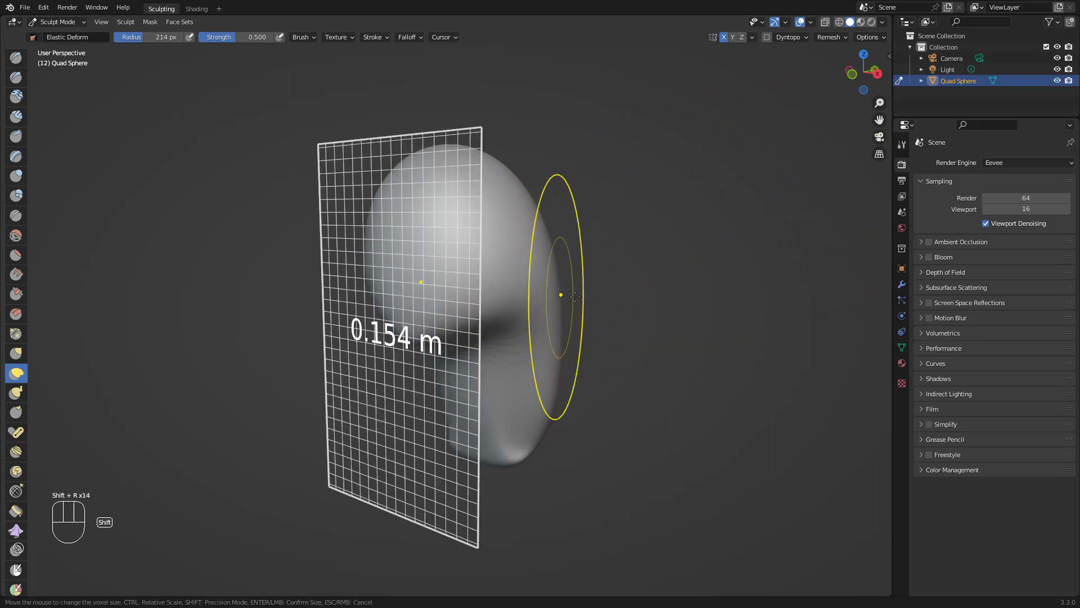
pyautogui.click(676, 304)
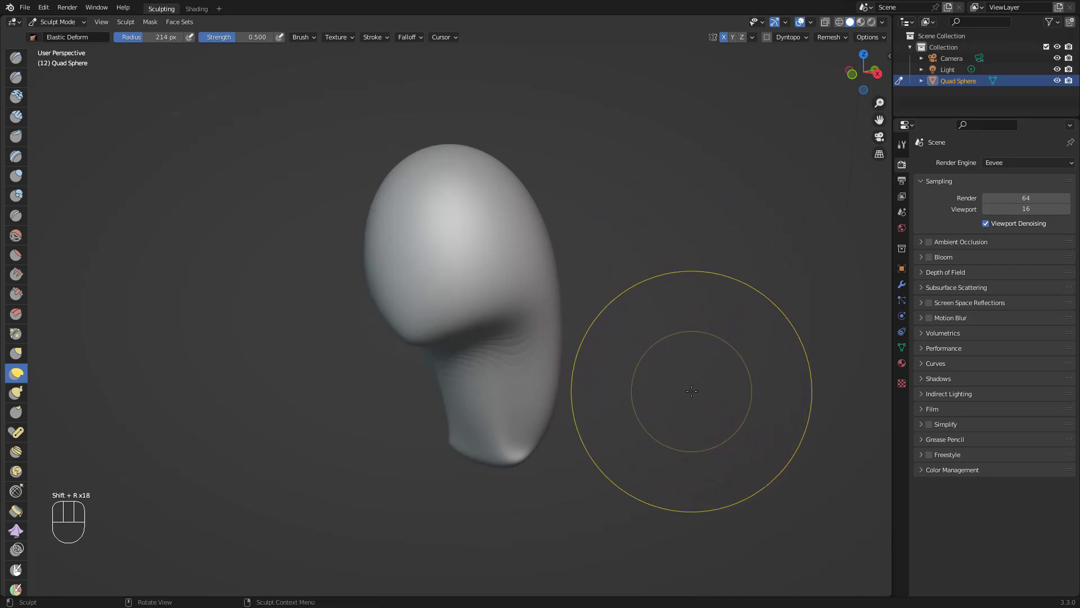
pyautogui.hotkey('ctrl', 'r')
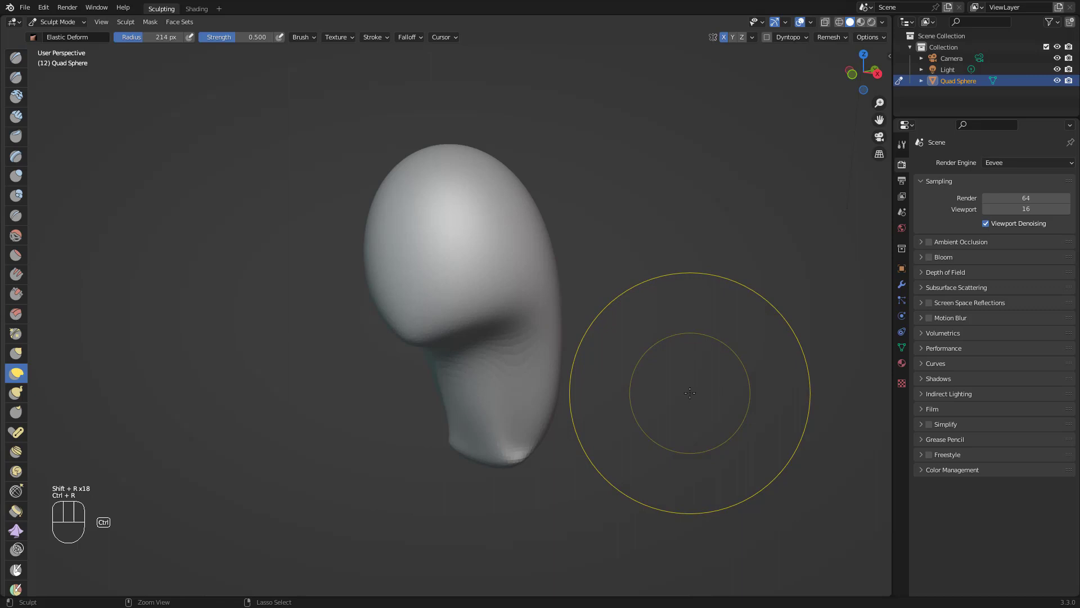
pyautogui.keyDown('alt'); pyautogui.moveTo(690, 393); pyautogui.dragTo(662, 386, button='middle'); pyautogui.keyUp('alt')
pyautogui.keyDown('shift'); pyautogui.moveTo(523, 360); pyautogui.dragTo(514, 354); pyautogui.keyUp('shift')
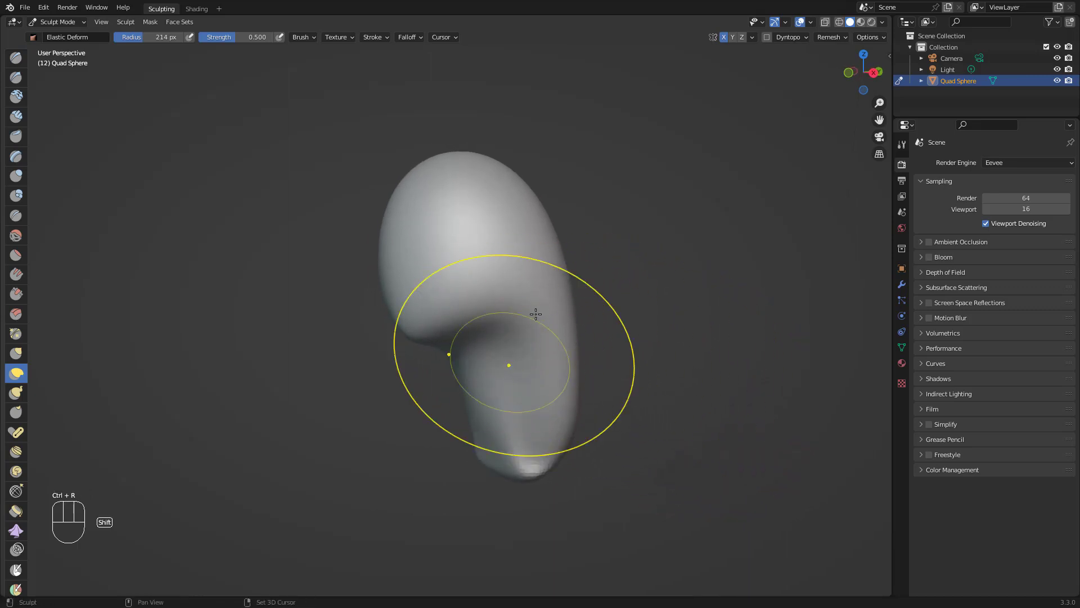
# Show the wireframe overlay again and examine the remeshed topology up close around the jaw and neck.
pyautogui.click(811, 24)
pyautogui.click(739, 214)
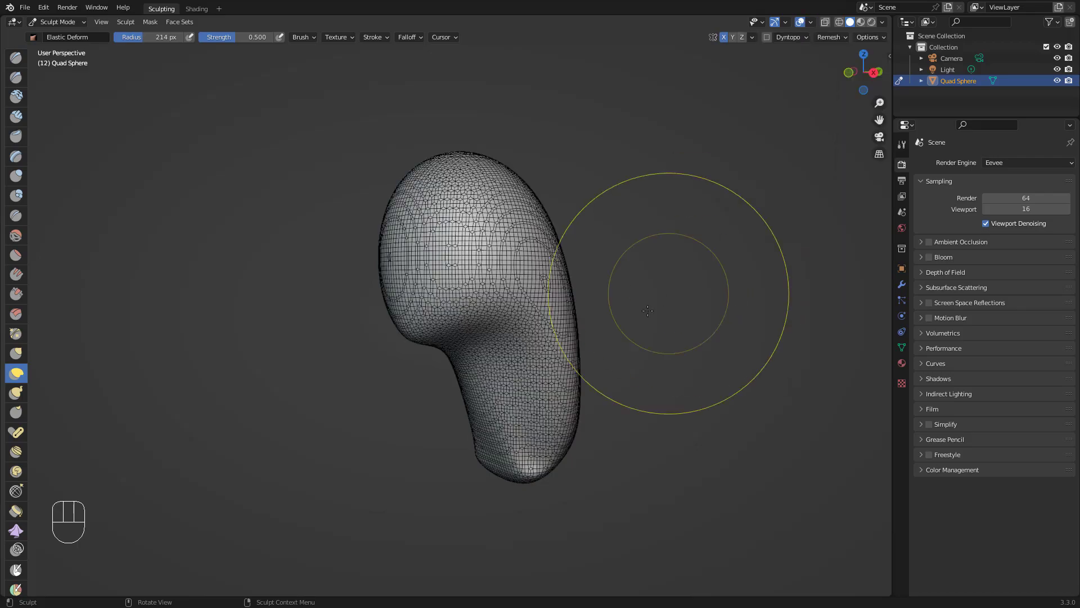
pyautogui.moveTo(570, 366)
pyautogui.keyDown('alt'); pyautogui.mouseDown(button='middle')
pyautogui.moveTo(555, 338)
pyautogui.moveTo(563, 321)
pyautogui.moveTo(720, 279)
pyautogui.moveTo(717, 303)
pyautogui.mouseUp(button='middle'); pyautogui.keyUp('alt')
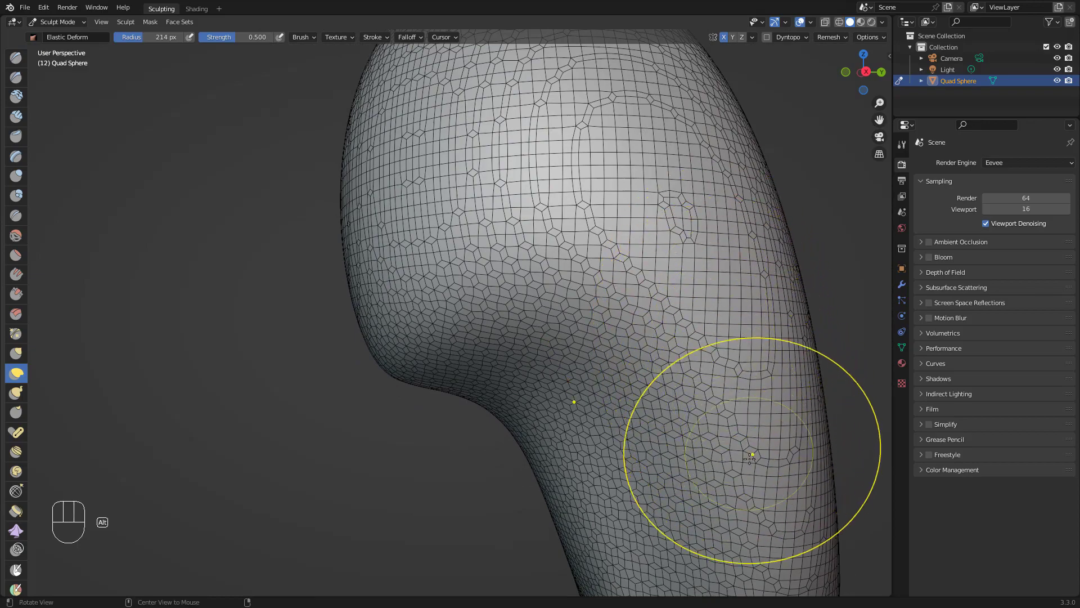
pyautogui.keyDown('ctrl'); pyautogui.keyDown('alt'); pyautogui.moveTo(860, 360); pyautogui.dragTo(788, 429, button='middle'); pyautogui.keyUp('alt'); pyautogui.keyUp('ctrl')
pyautogui.keyDown('alt'); pyautogui.moveTo(788, 428); pyautogui.dragTo(844, 430, button='middle'); pyautogui.keyUp('alt')
# Pull the base of the neck outward into broad shoulders with Elastic Deform and voxel-remesh the stretched mesh.
pyautogui.moveTo(569, 486); pyautogui.dragTo(749, 523)
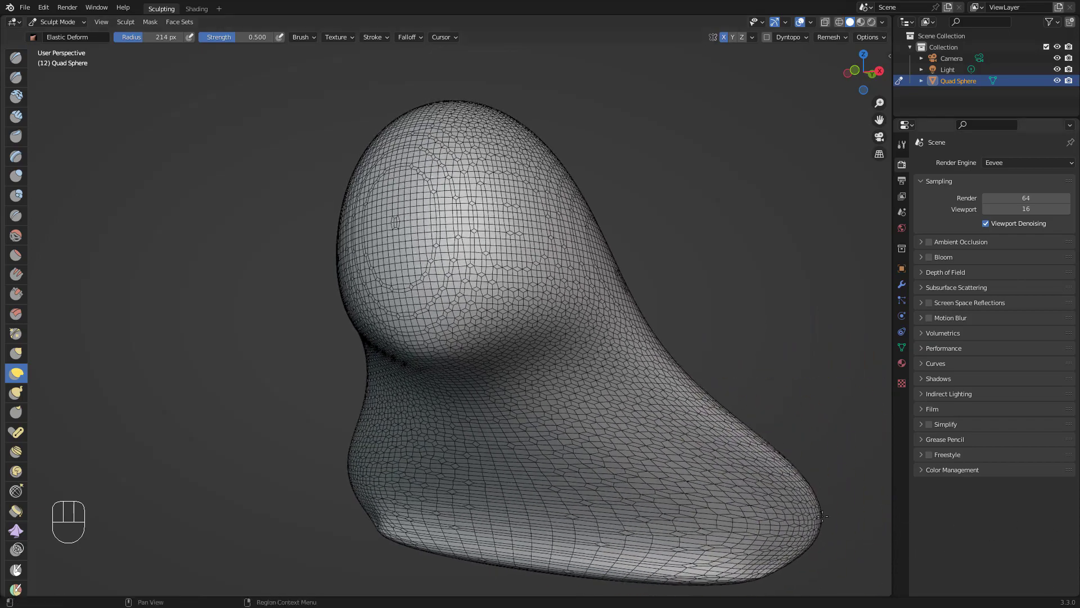
pyautogui.keyDown('alt'); pyautogui.moveTo(778, 354); pyautogui.dragTo(789, 373, button='middle'); pyautogui.keyUp('alt')
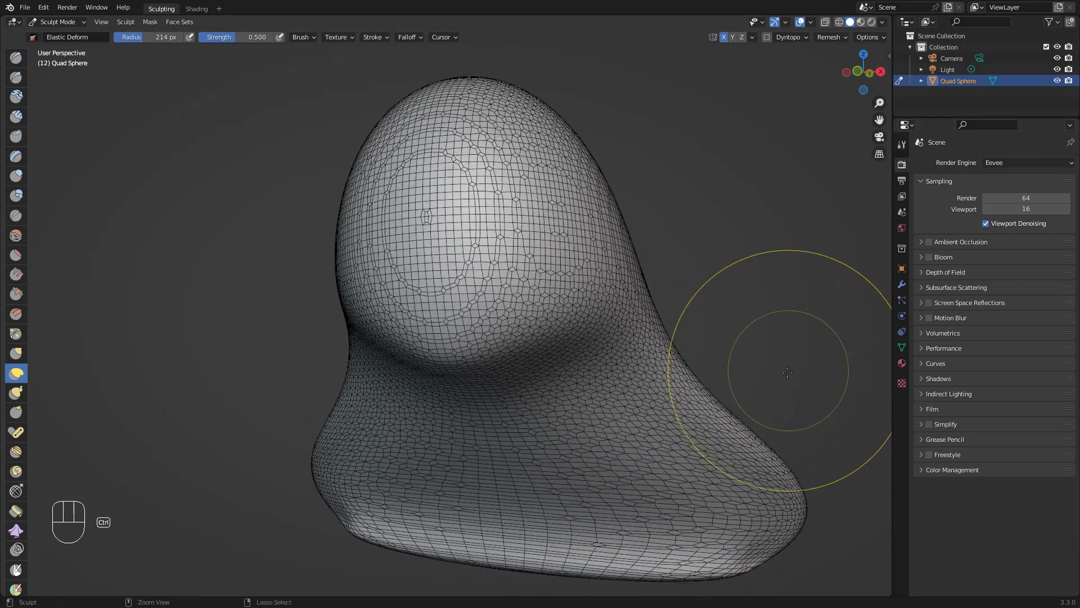
pyautogui.hotkey('ctrl', 'r')
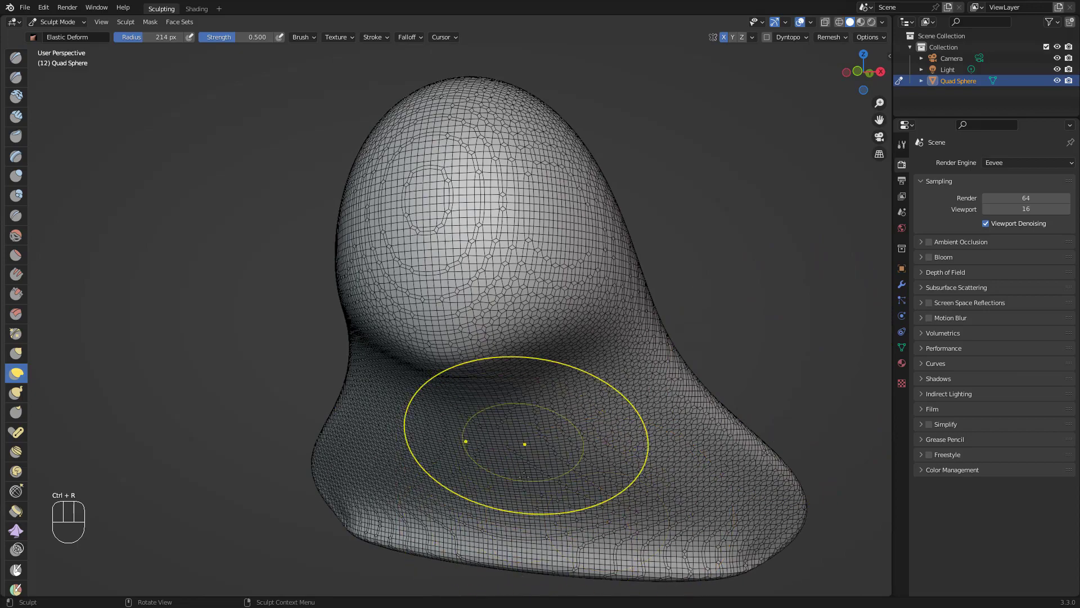
pyautogui.moveTo(827, 367)
pyautogui.keyDown('alt'); pyautogui.mouseDown(button='middle')
pyautogui.moveTo(774, 369)
pyautogui.moveTo(772, 394)
pyautogui.moveTo(736, 326)
pyautogui.mouseUp(button='middle'); pyautogui.keyUp('alt')
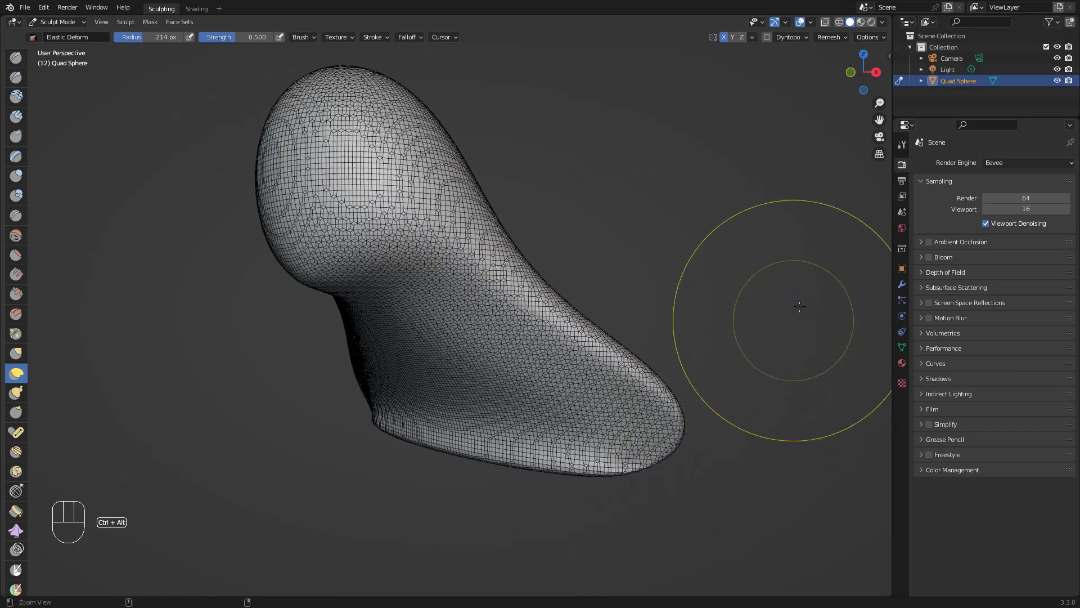